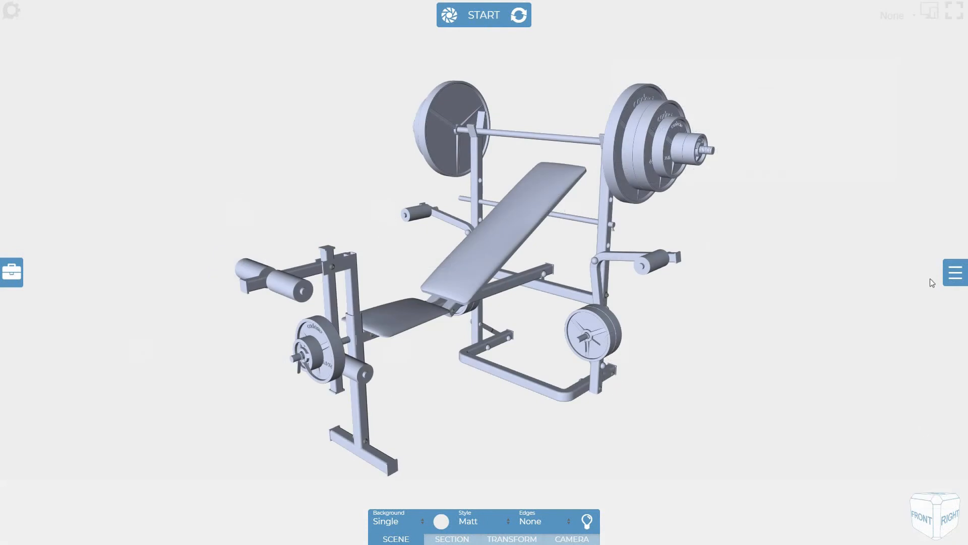
Build a multi-part selection from the CAD tree, including bung-1, further small hardware parts and hex flange nut_am-4
left_click(954, 273)
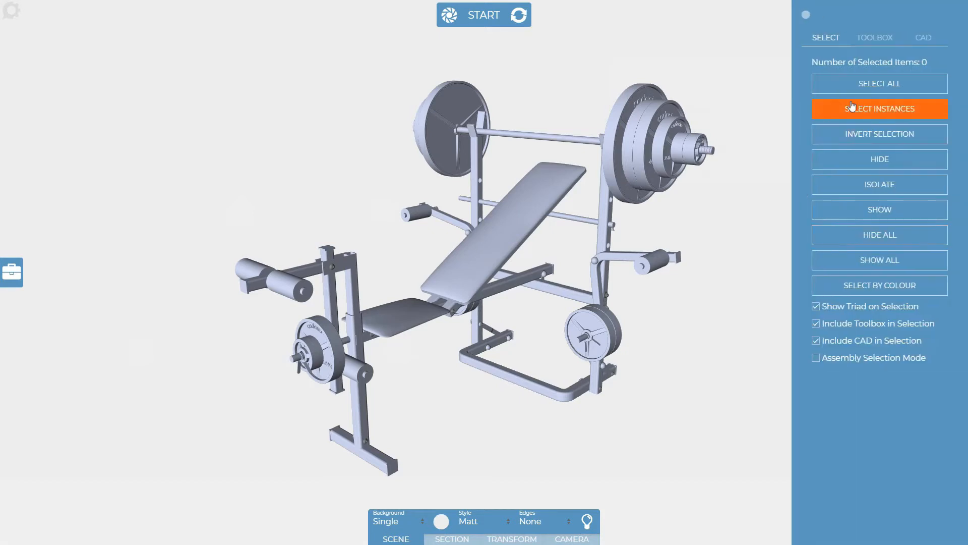
left_click(924, 39)
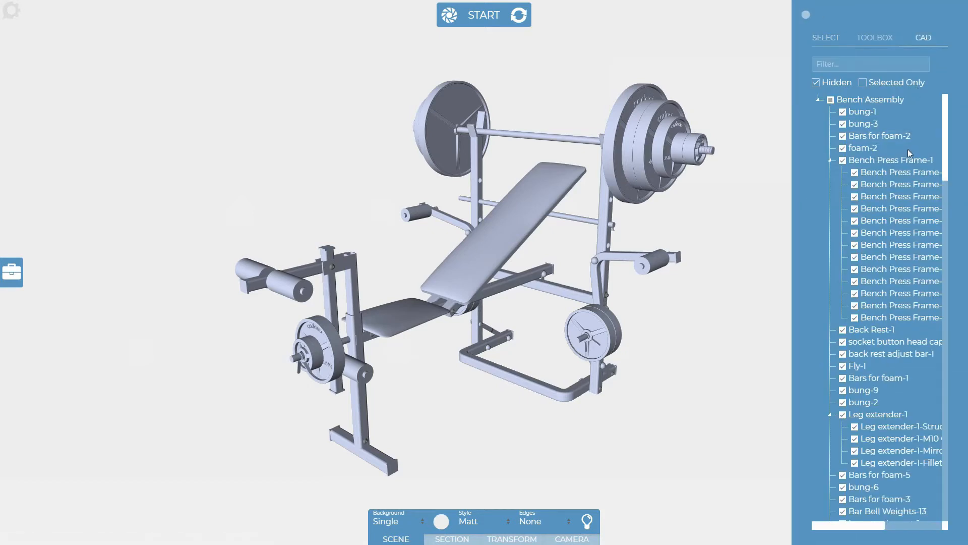
left_click(867, 112)
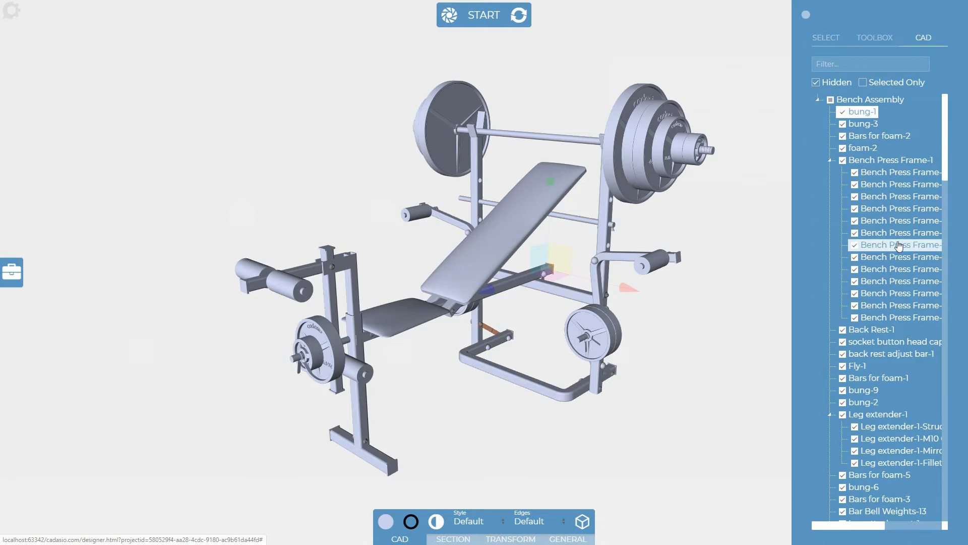
scroll(857, 322, "down", 5)
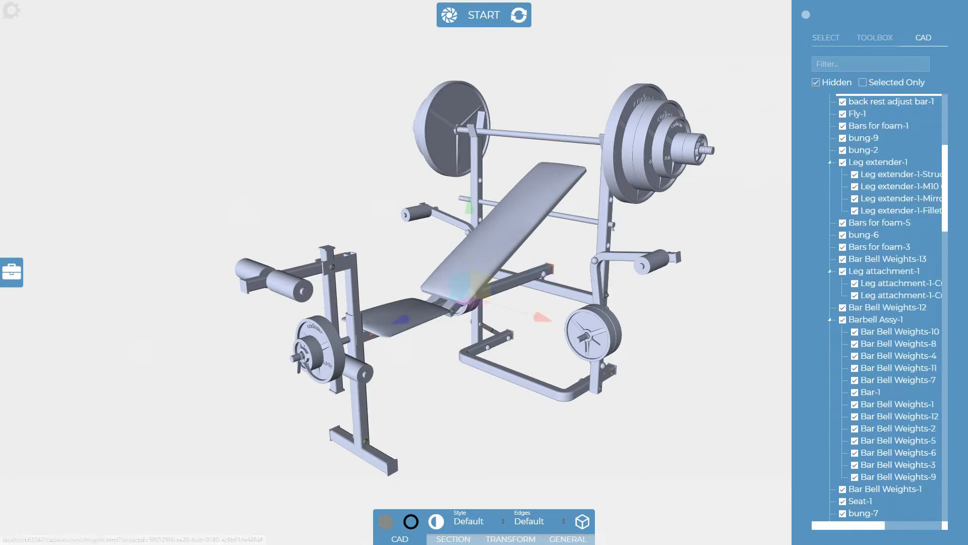
scroll(893, 258, "down", 8)
left_click(895, 276)
scroll(893, 280, "down", 2)
left_click(892, 290)
scroll(891, 297, "down", 5)
left_click(888, 134)
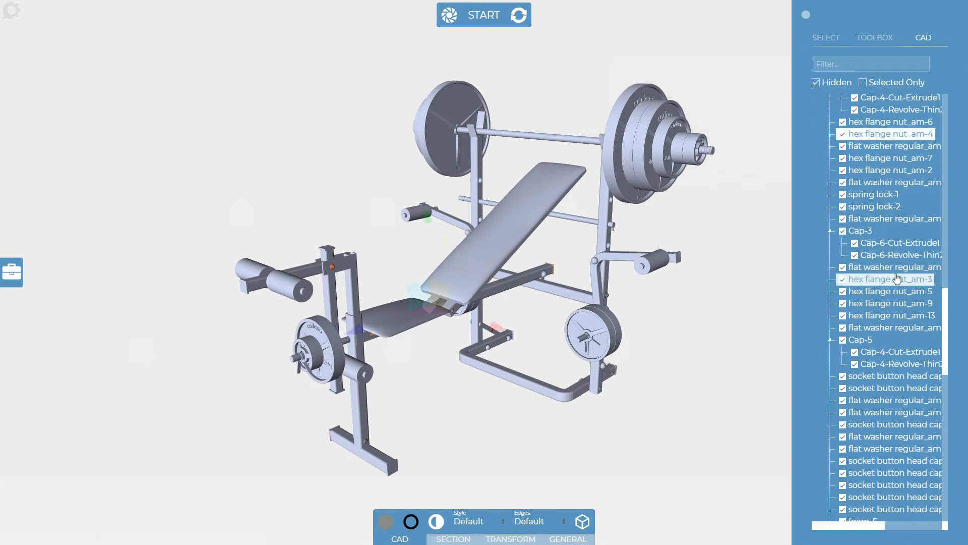
Add a flat washer and a socket button head cap screw from the end of the CAD tree to the selection
scroll(896, 278, "down", 15)
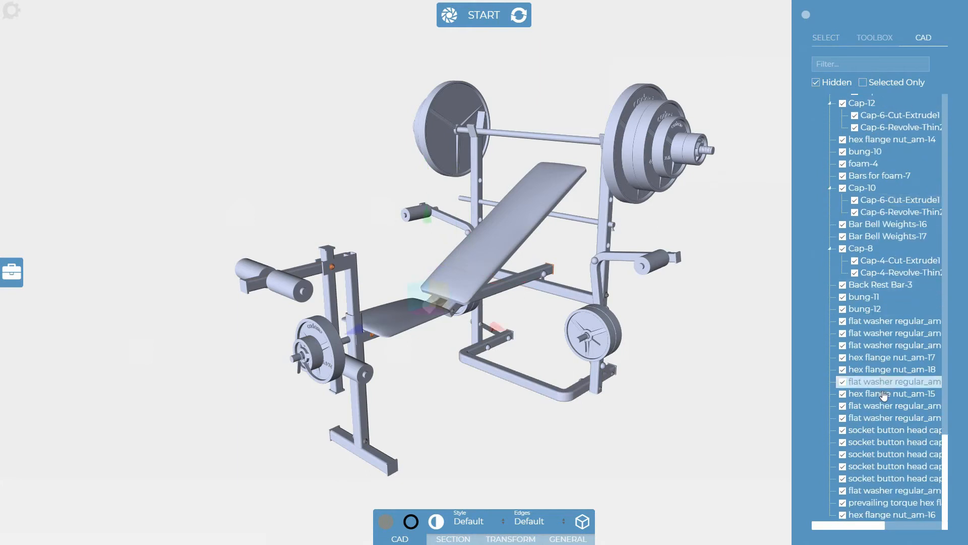
left_click(868, 421)
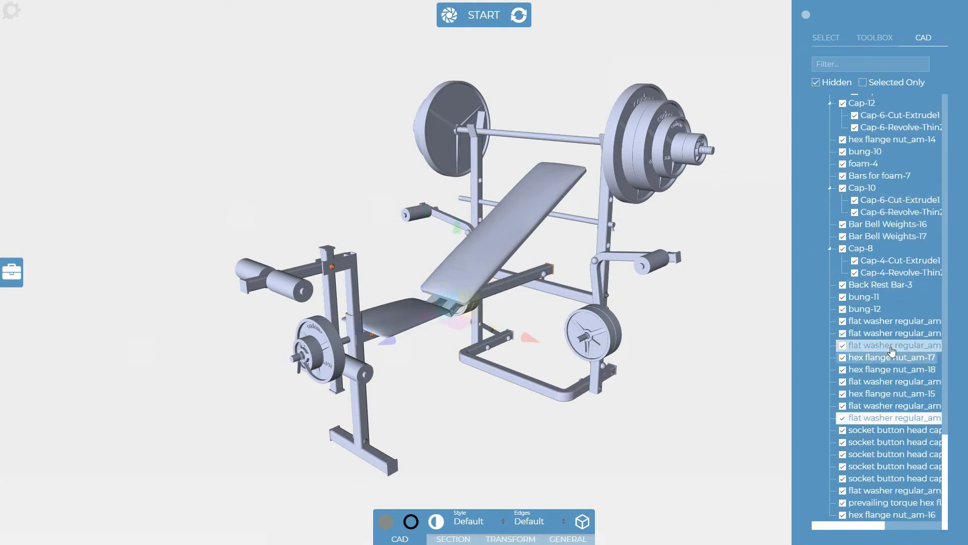
left_click(888, 478)
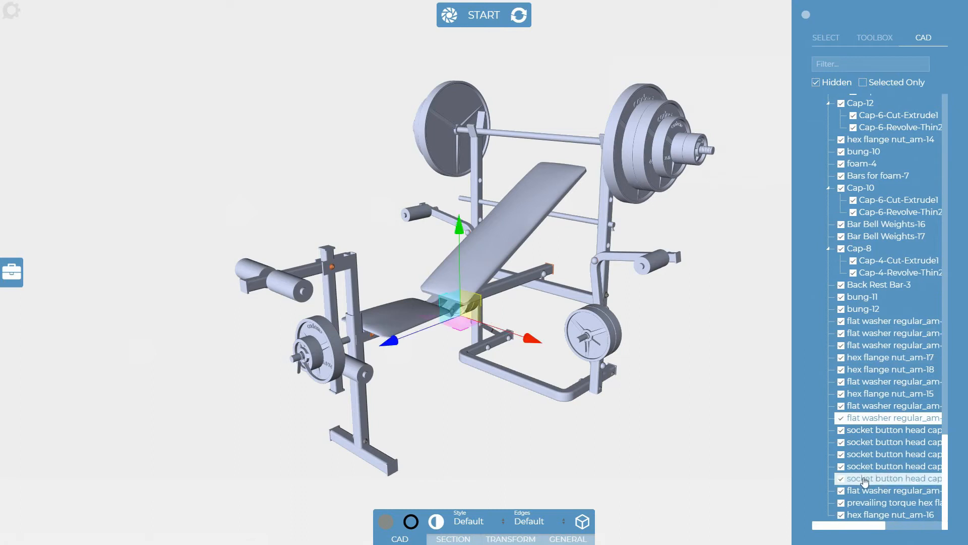
Create a flat Grid layout of the selected parts, excluding duplicates, ordered by Volume descending, keeping toolbox 2D items and hiding toolbox CAD
left_click(518, 540)
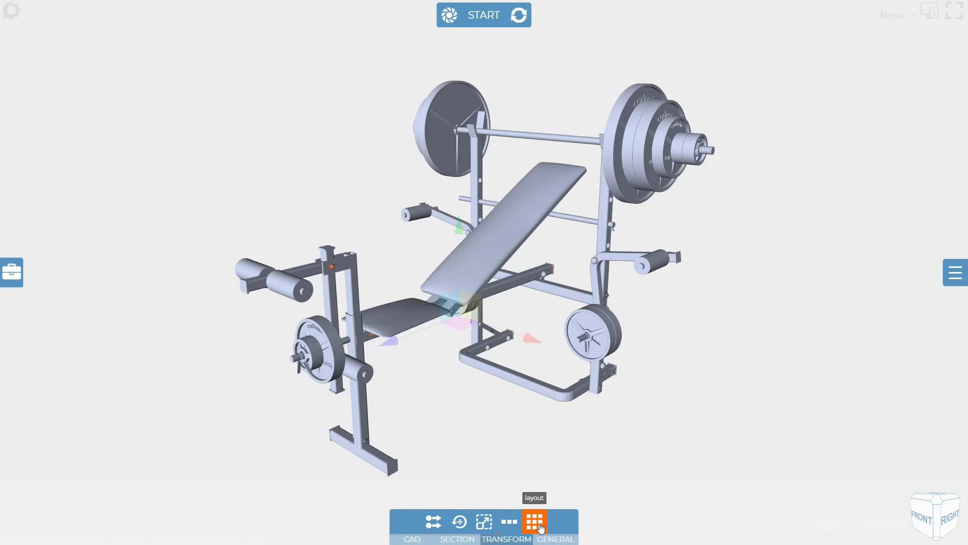
left_click(539, 524)
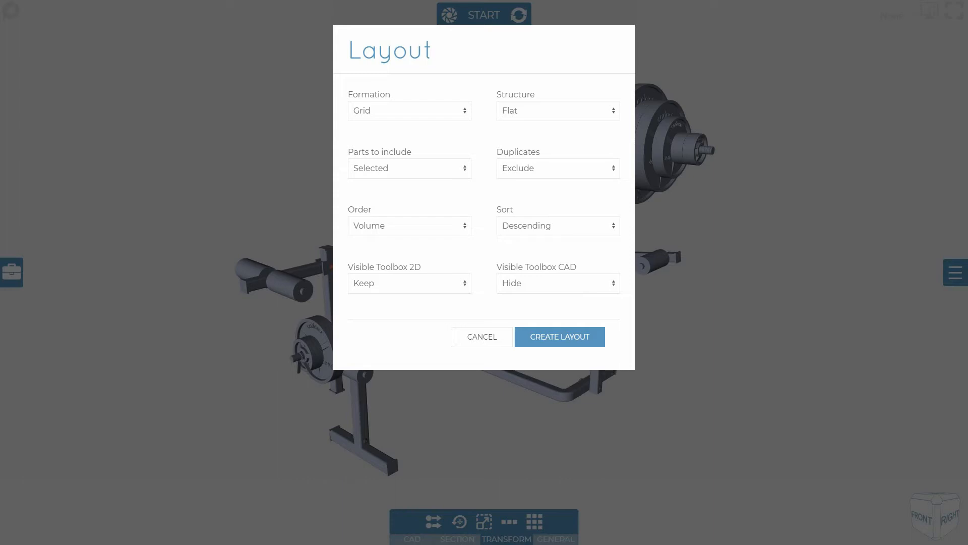
left_click(418, 112)
left_click(419, 113)
left_click(452, 173)
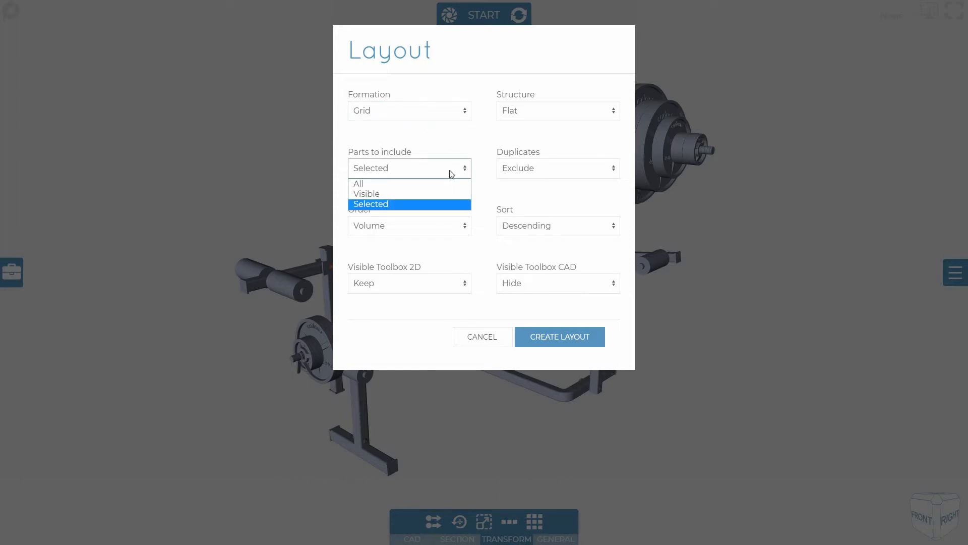
left_click(451, 173)
left_click(454, 223)
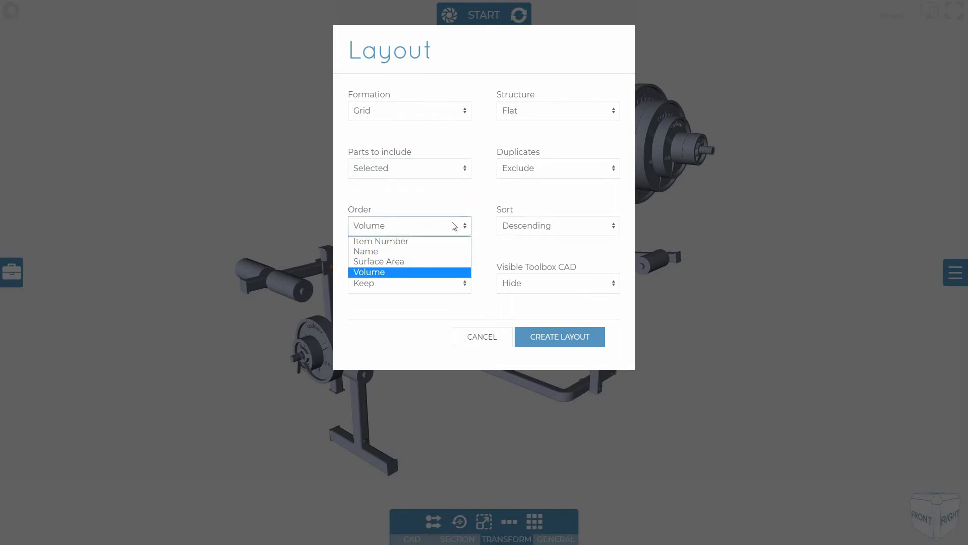
left_click(455, 225)
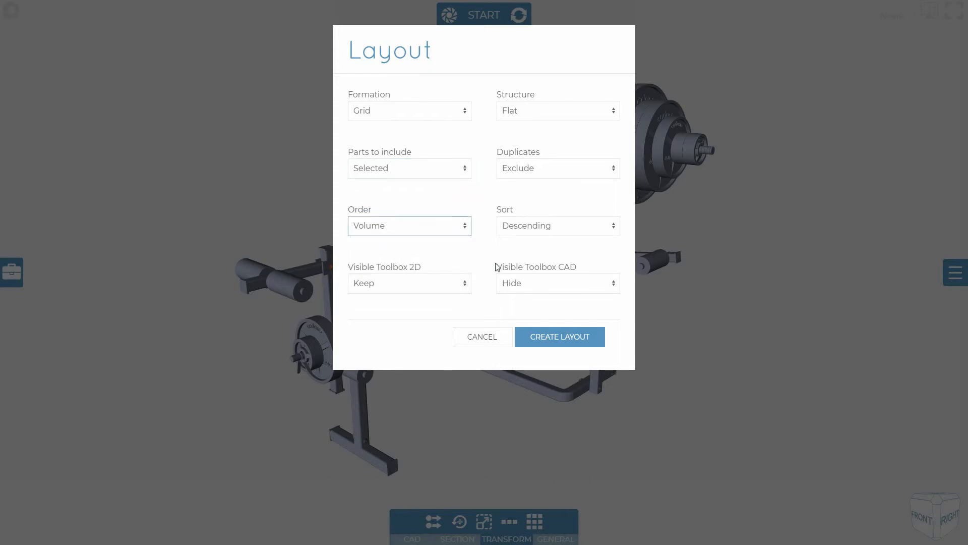
left_click(559, 341)
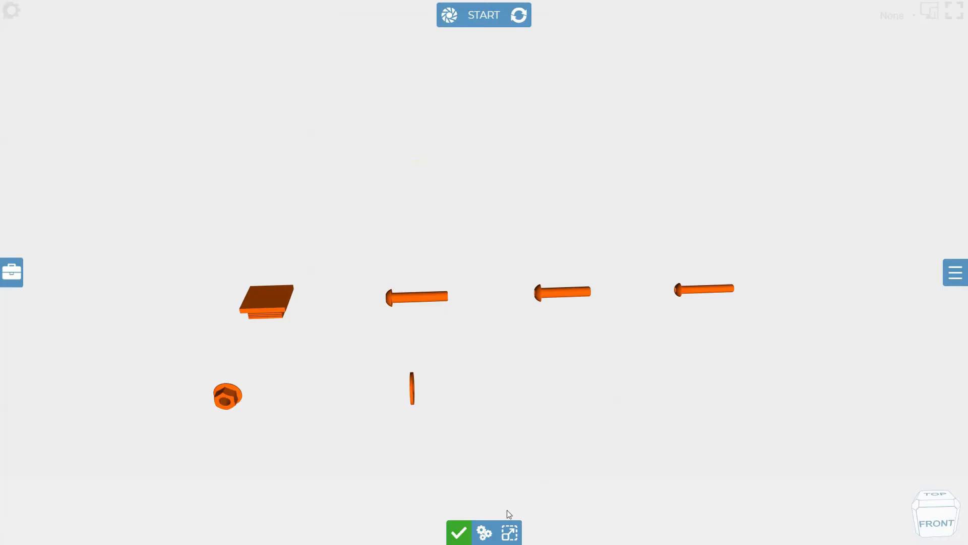
Rearrange the layout into two rows of three parts, deselect them, and frame them from between the top and front
left_click(488, 534)
left_click_drag(487, 448, 509, 491)
left_click(513, 529)
left_click(636, 353)
right_click_drag(637, 353, 635, 252)
scroll(677, 344, "up", 5)
right_click_drag(677, 344, 647, 257)
mouse_move(648, 257)
left_mouse_down()
mouse_move(631, 299)
mouse_move(636, 265)
left_mouse_up()
left_click(928, 520)
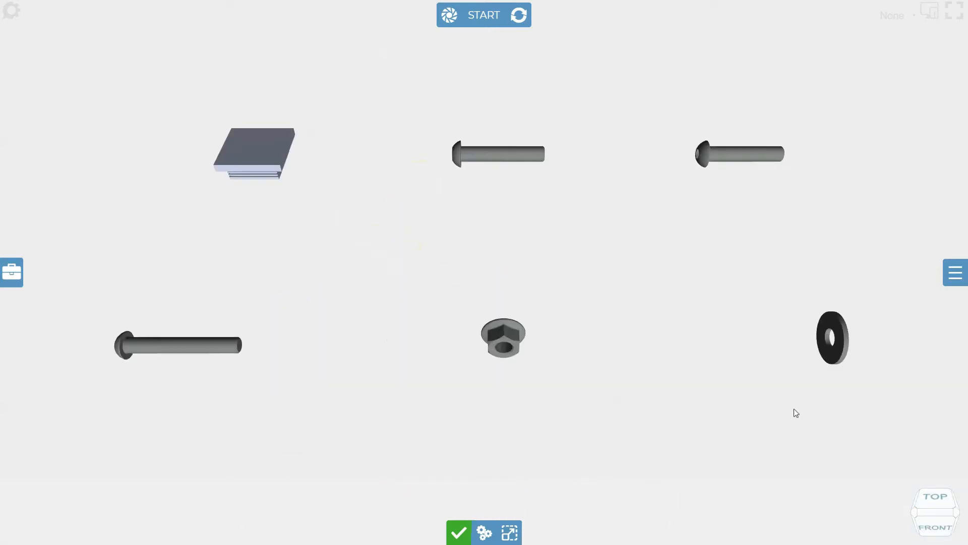
Accept the layout and save it as Step 1 with Pause behaviour and Medium animation duration
left_click(463, 536)
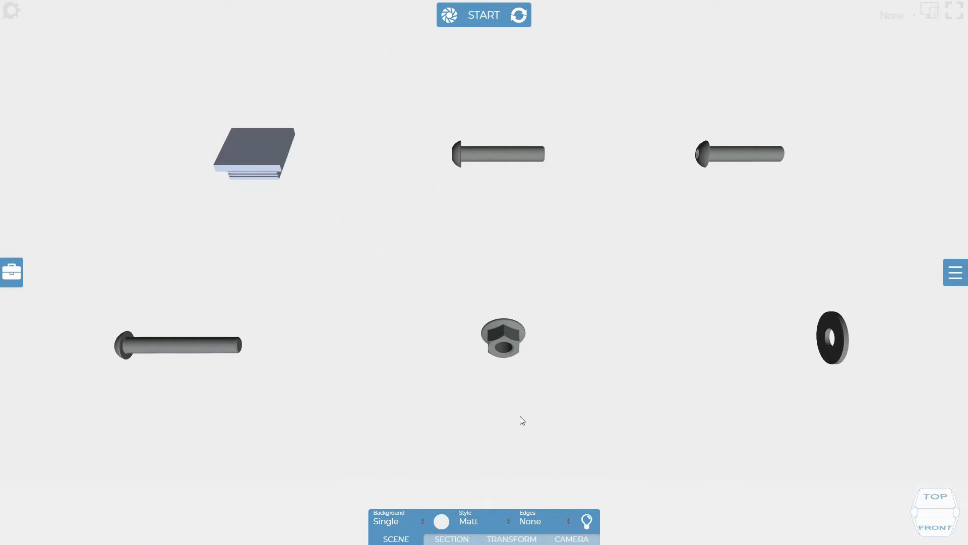
left_click(453, 21)
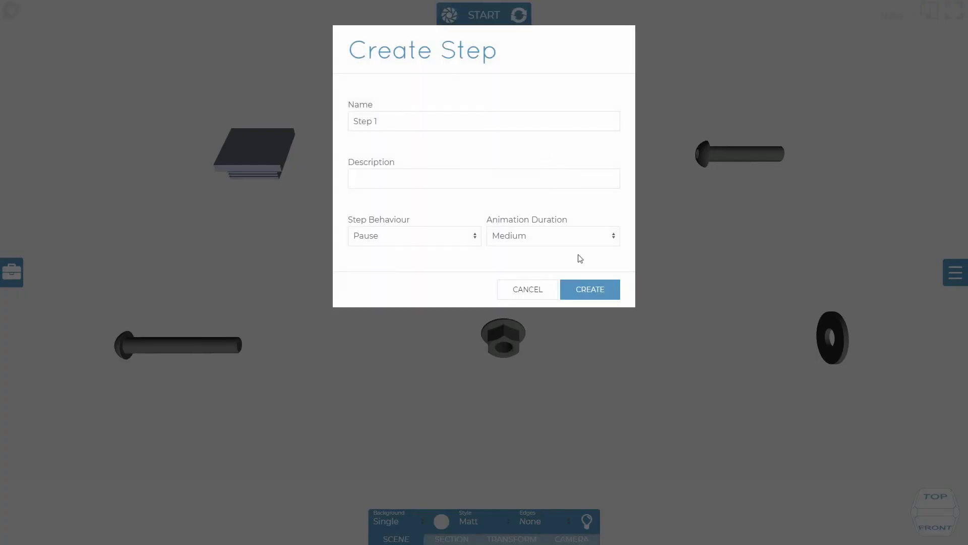
left_click(588, 288)
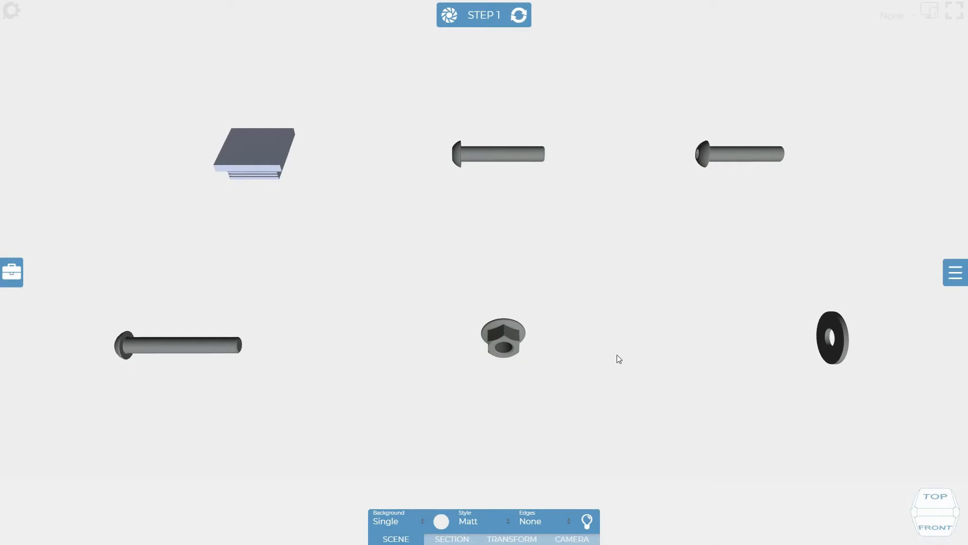
Attach a label reading 1 to the square bung, with its box above and left of the part
left_click(12, 275)
left_click(106, 182)
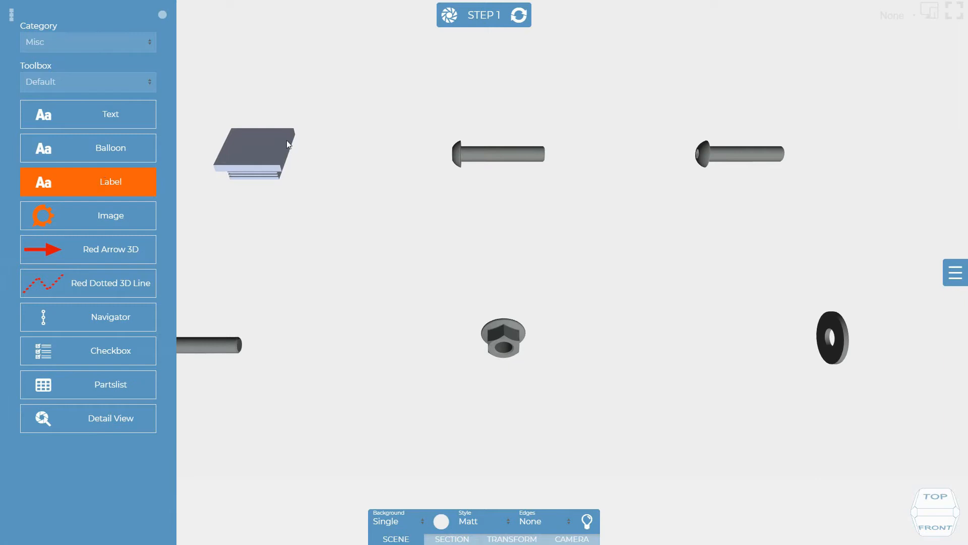
left_click(269, 144)
left_click(139, 123)
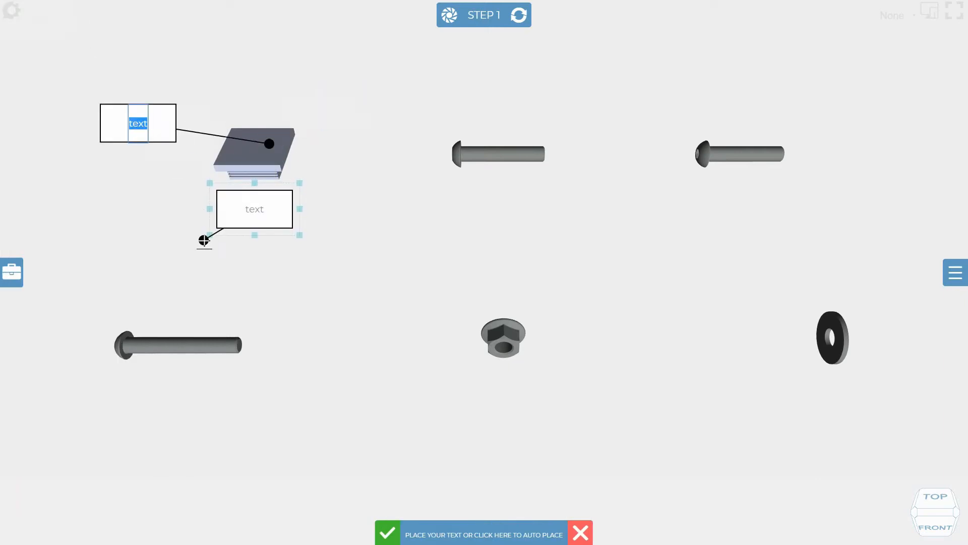
type("1")
key("Escape")
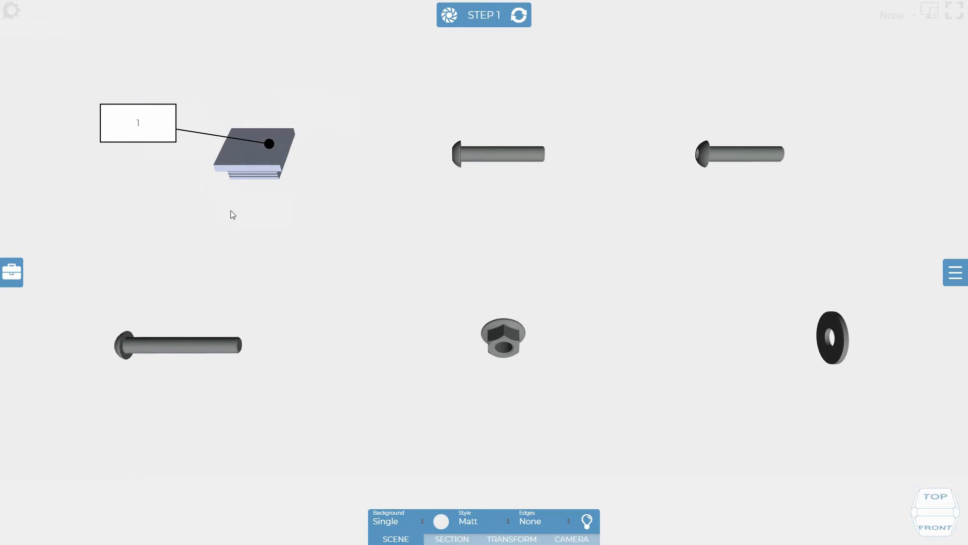
Delete the label attached to the square bung
left_click(156, 132)
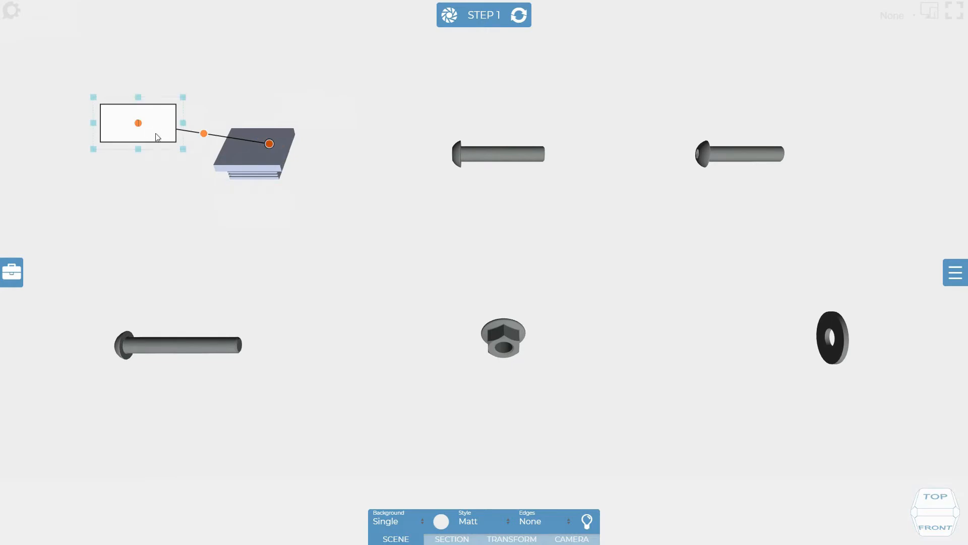
key("Delete")
left_click(577, 189)
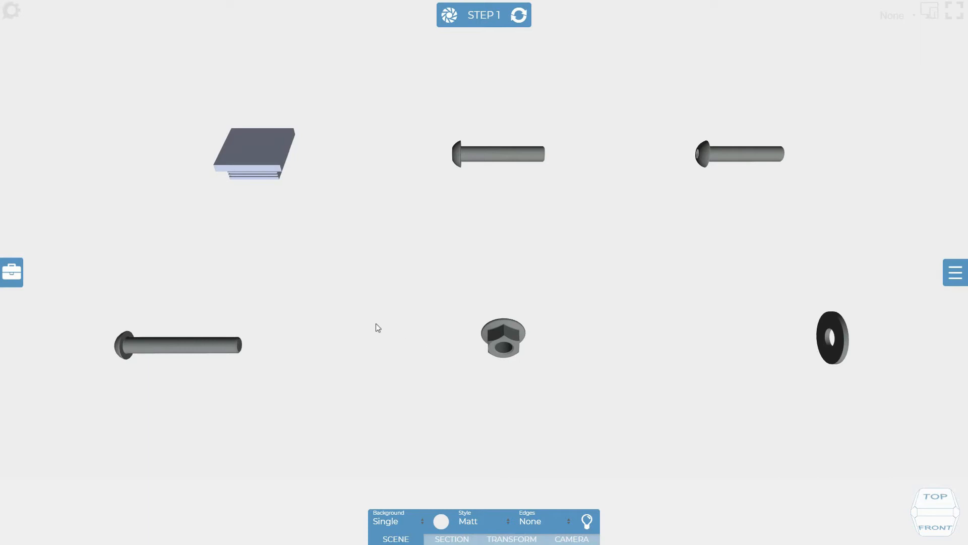
Set the Item Number property of the square bung to 1, apply the change, and update Step 1
left_click(273, 156)
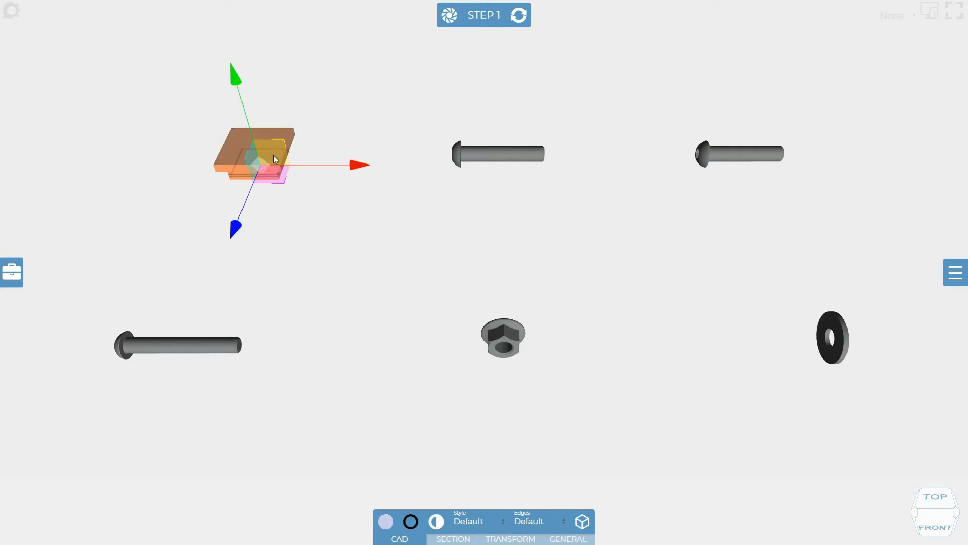
left_click(563, 539)
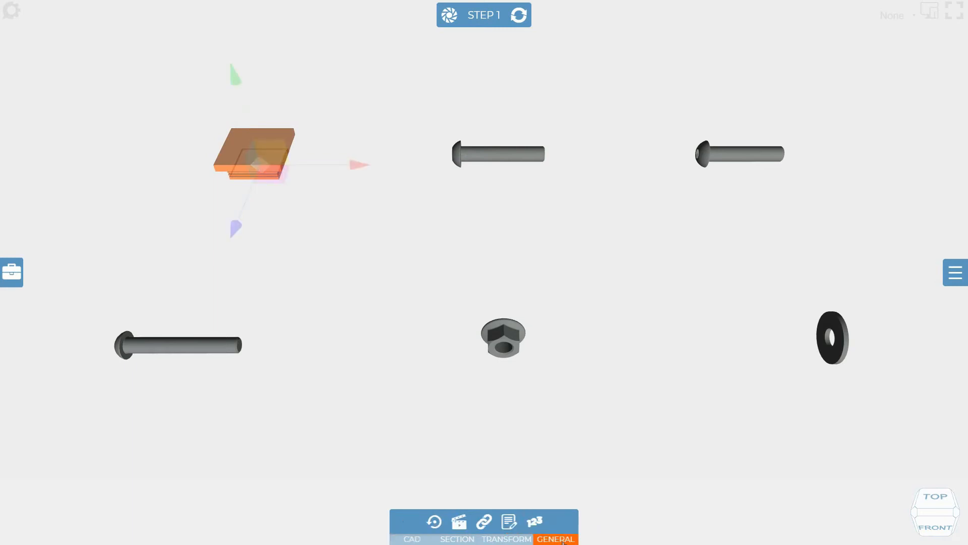
left_click(509, 522)
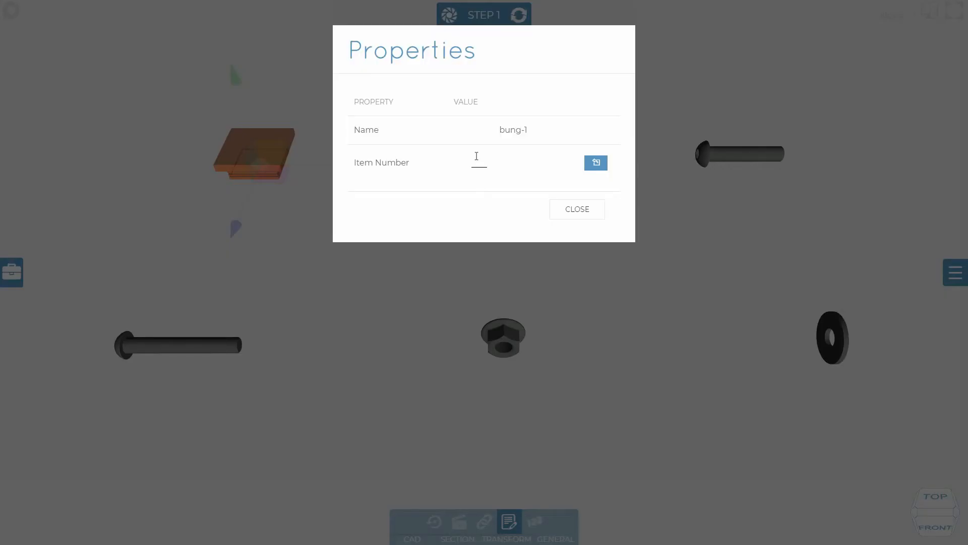
left_click(464, 161)
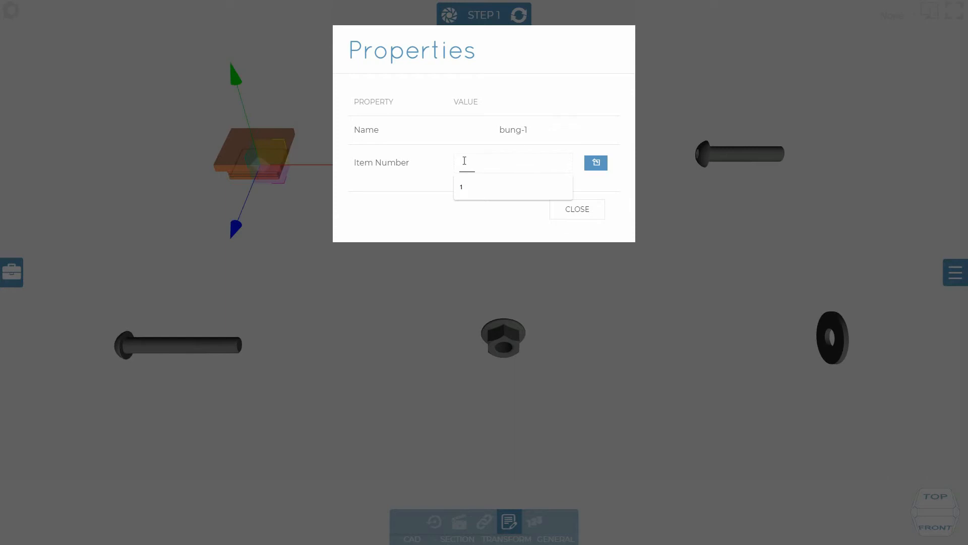
type("1")
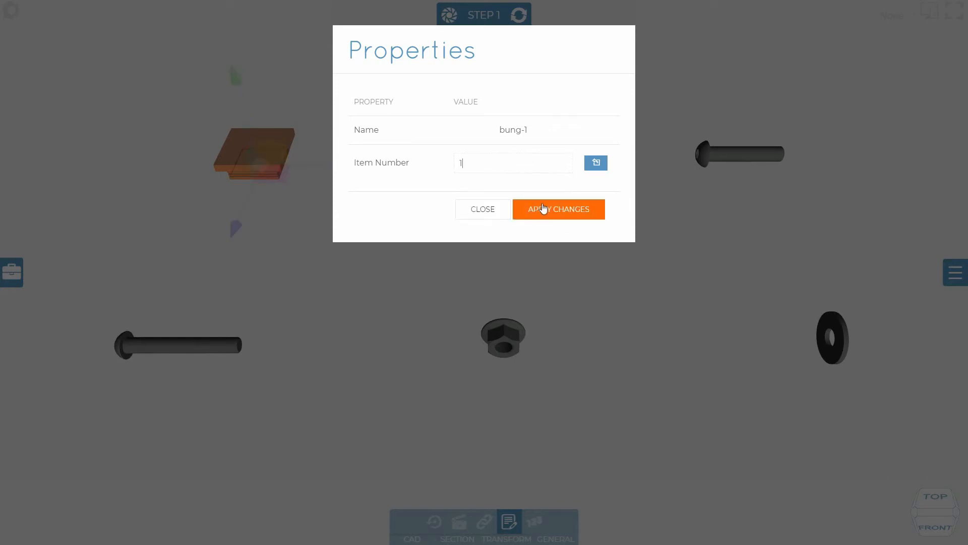
left_click(543, 209)
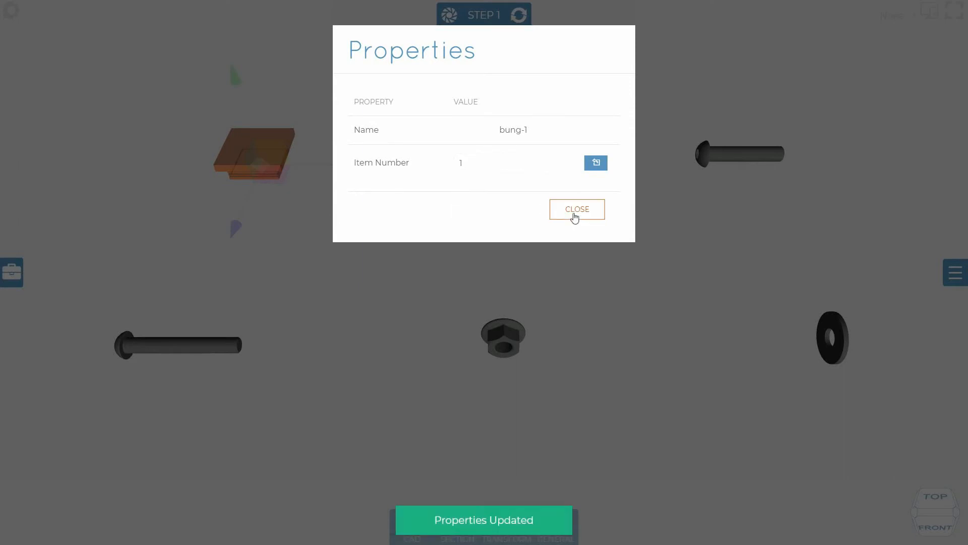
left_click(574, 212)
left_click(433, 249)
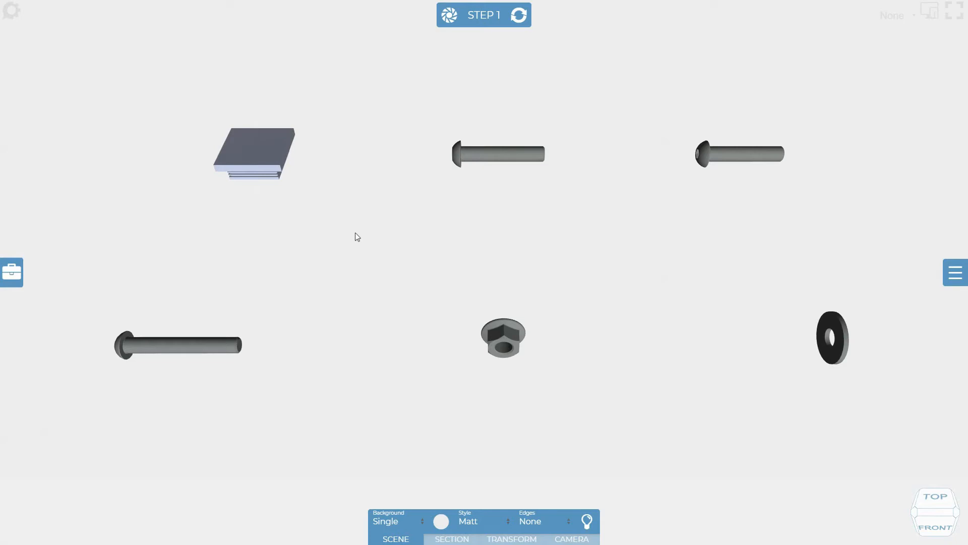
left_click(519, 21)
Attach a new label to the square bung with its box left of the part, keeping the default text
left_click(11, 275)
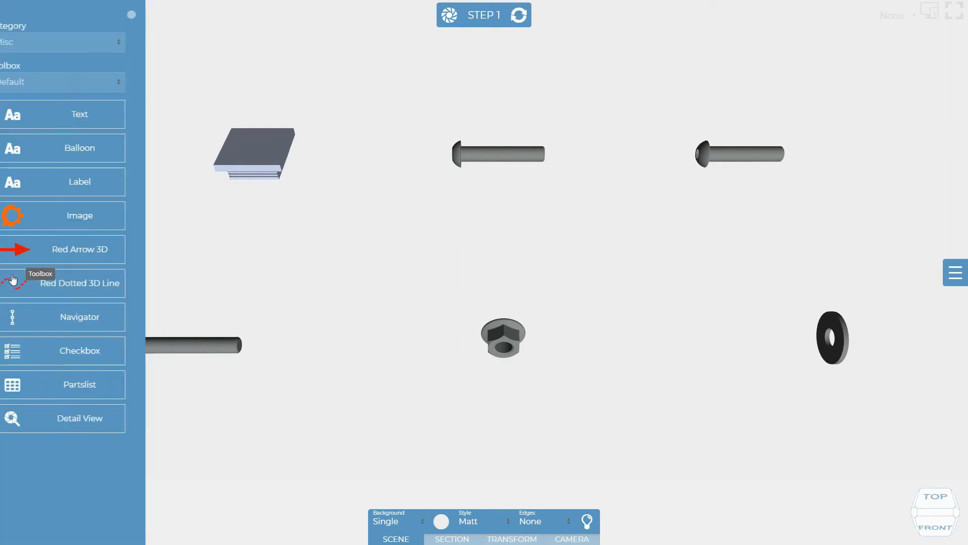
left_click(110, 188)
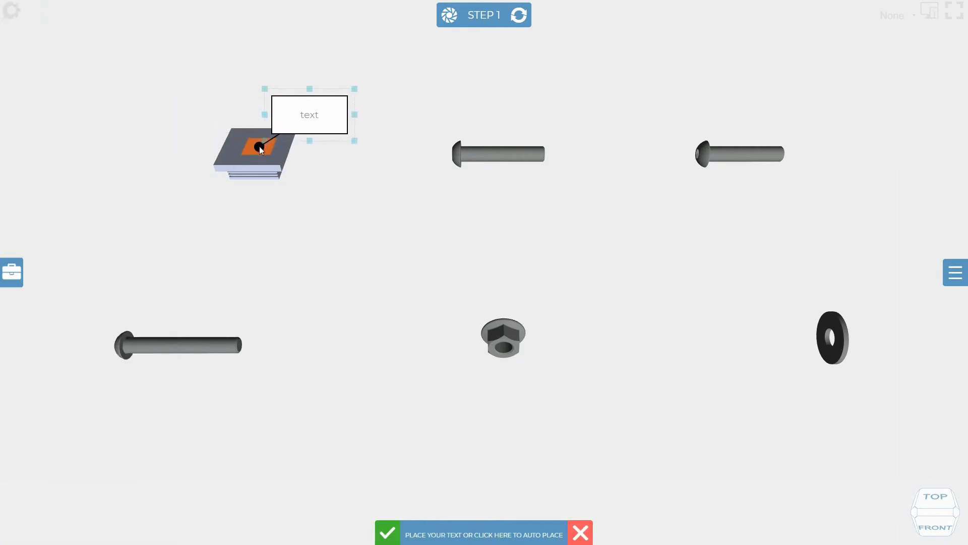
left_click(260, 147)
left_click(120, 156)
key("Escape")
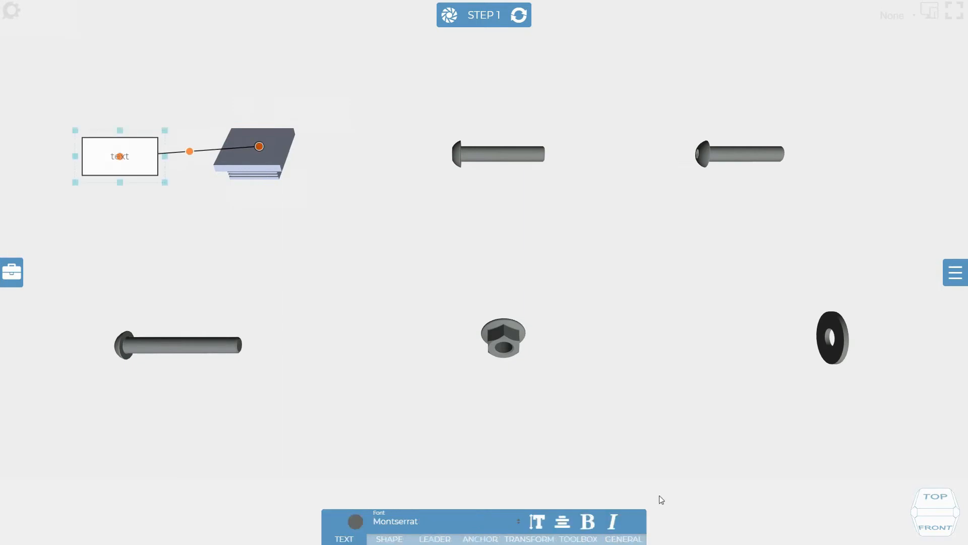
Link the square bung label's text to the part's Item Number property
left_click(624, 539)
left_click(509, 522)
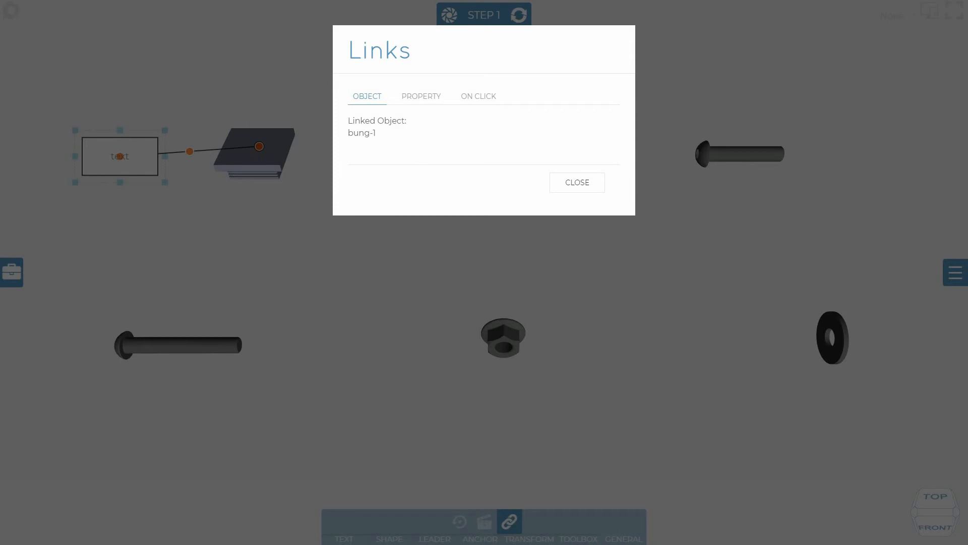
left_click(425, 97)
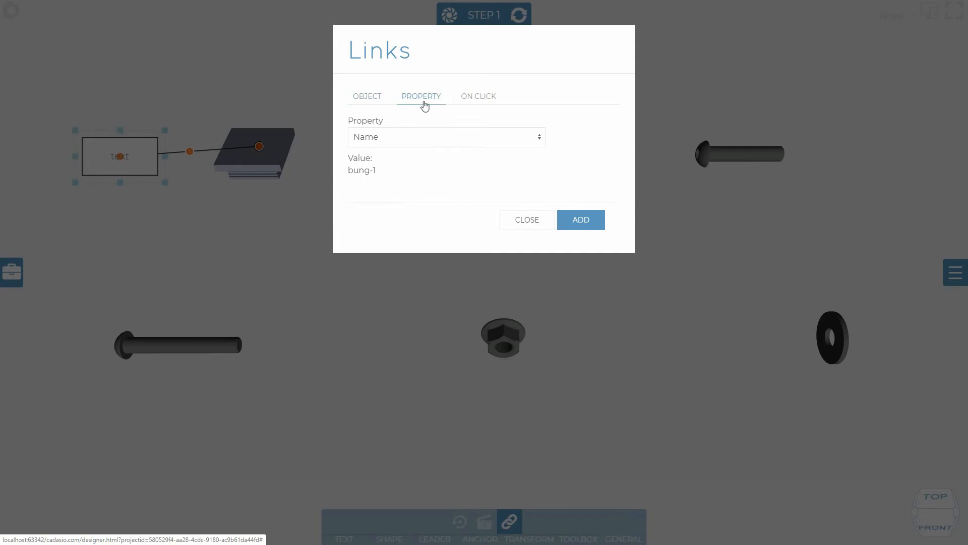
left_click(432, 143)
left_click(418, 164)
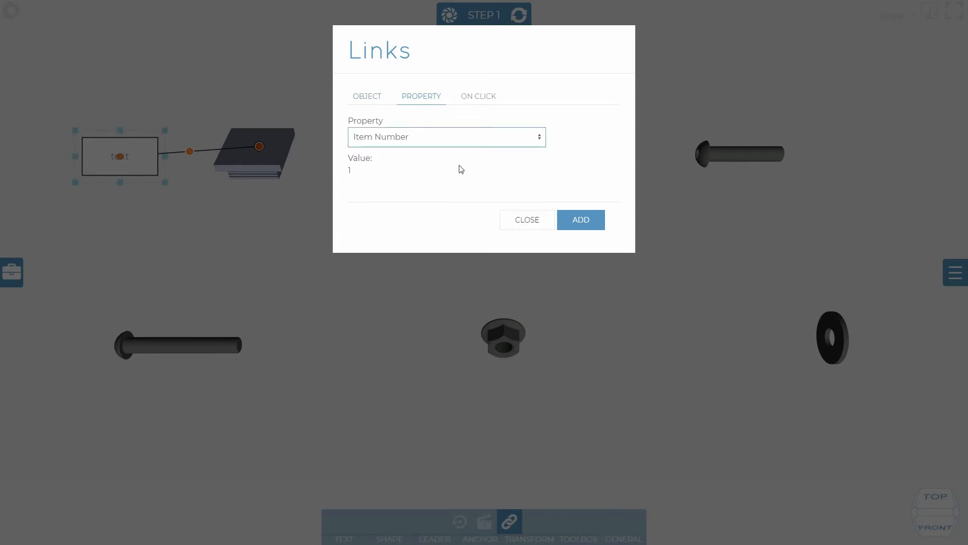
left_click(593, 227)
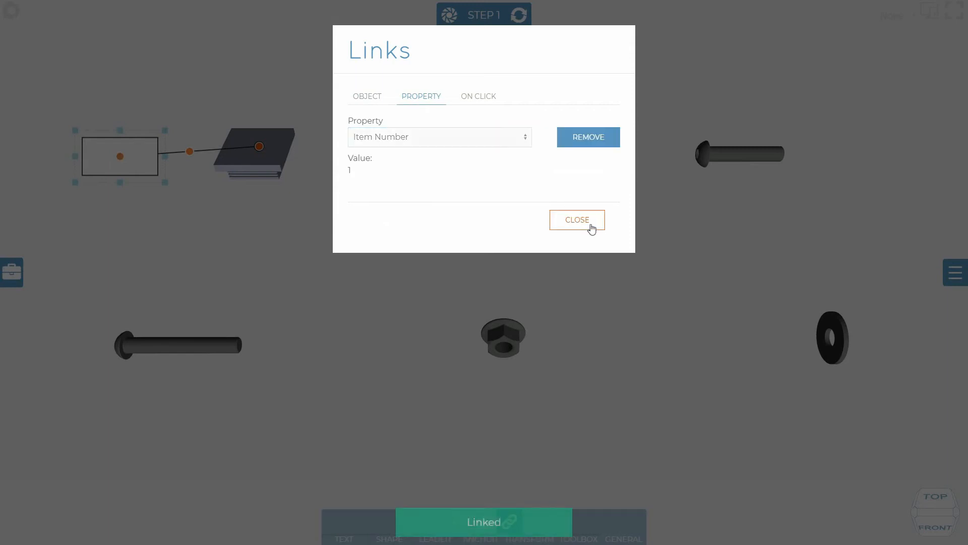
left_click(592, 225)
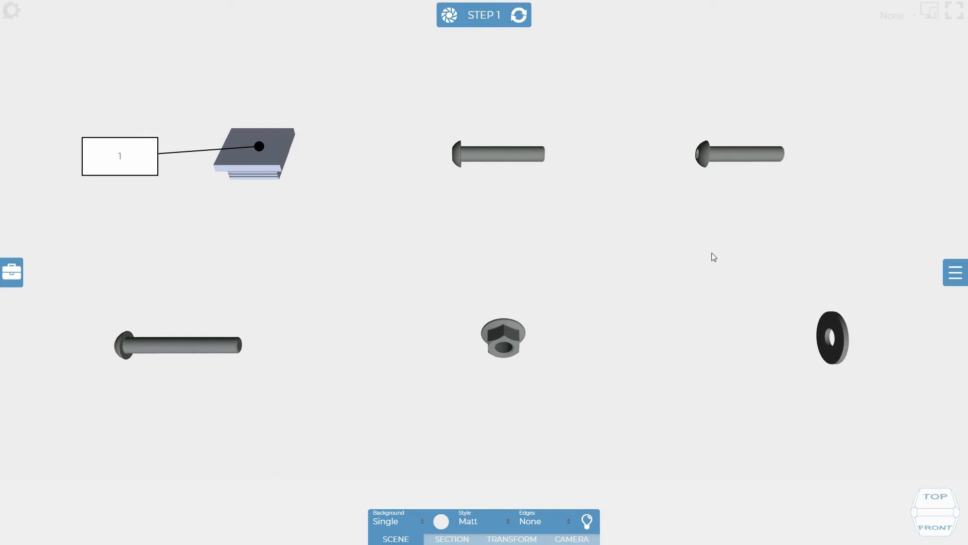
Assign item numbers to the visible components with a flat structure and numeric scheme from 1, ordered by volume descending
left_click(255, 166)
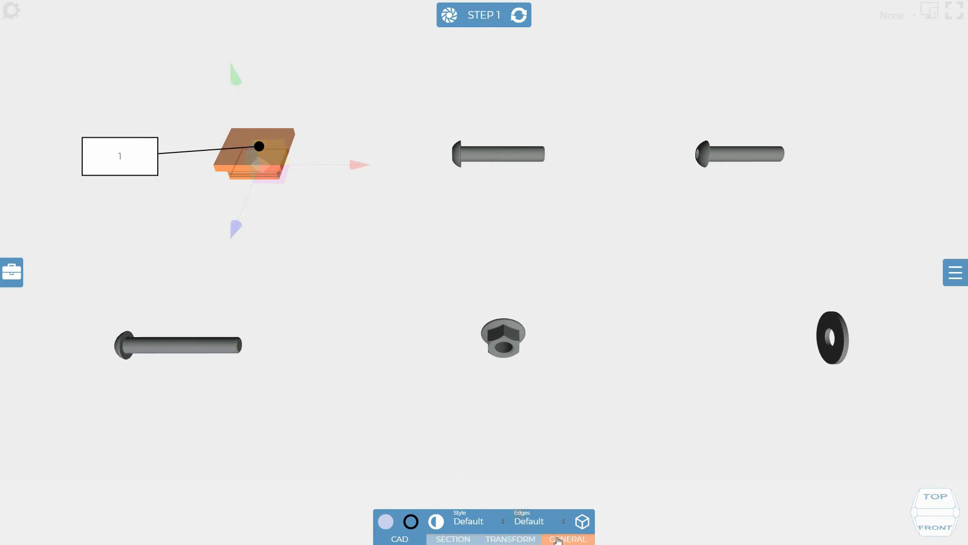
left_click(557, 538)
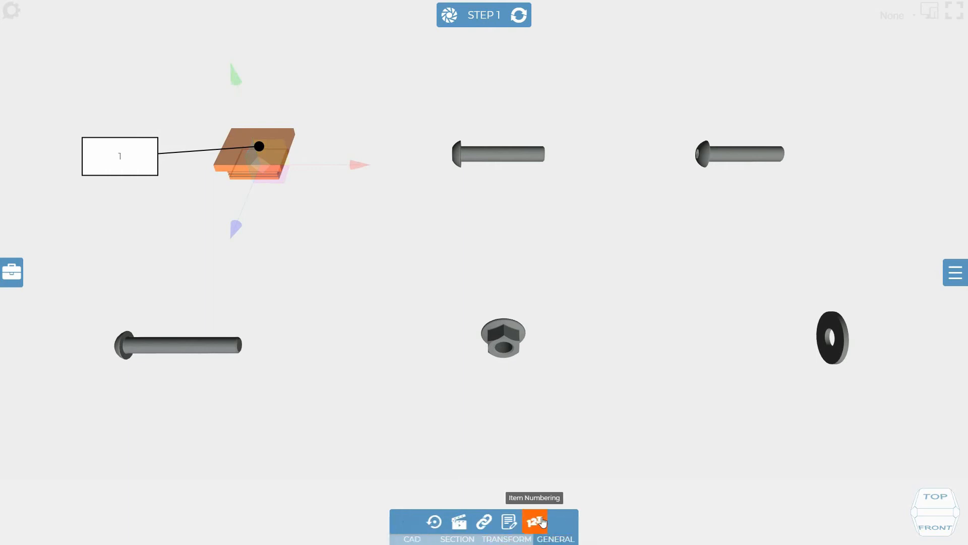
left_click(534, 522)
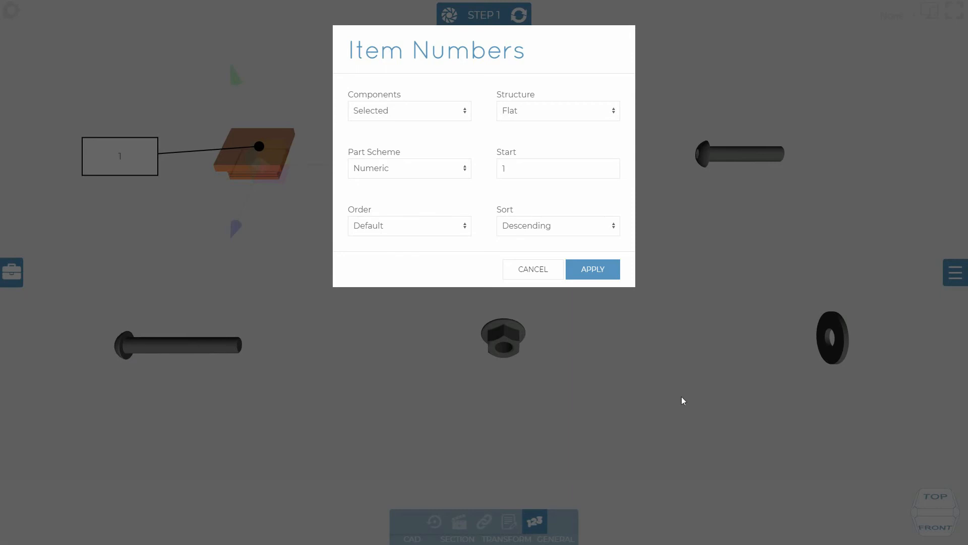
left_click(420, 112)
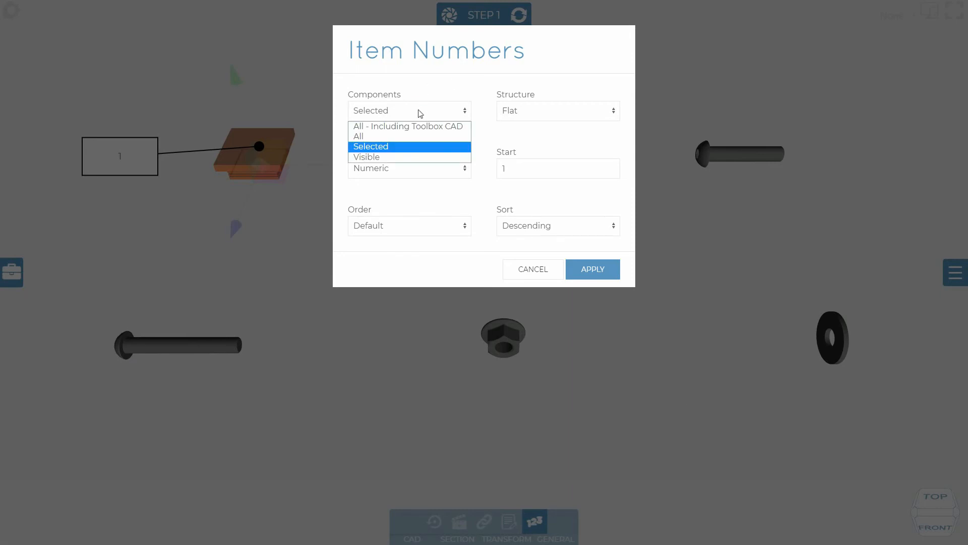
left_click(420, 157)
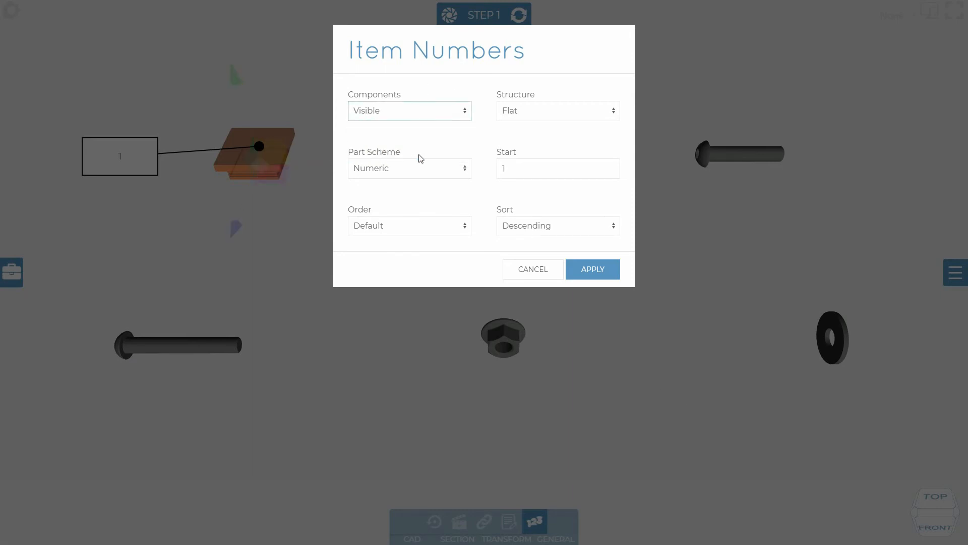
left_click(422, 167)
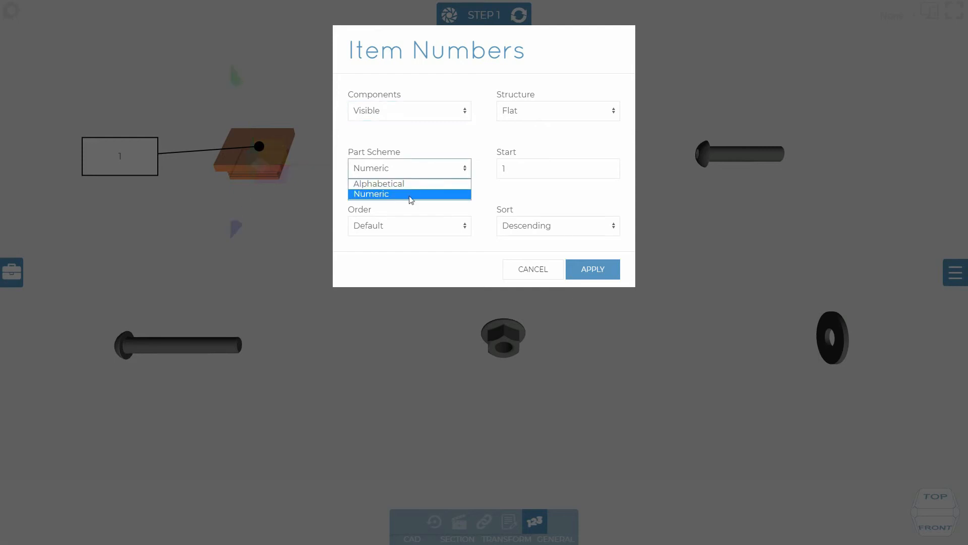
left_click(426, 140)
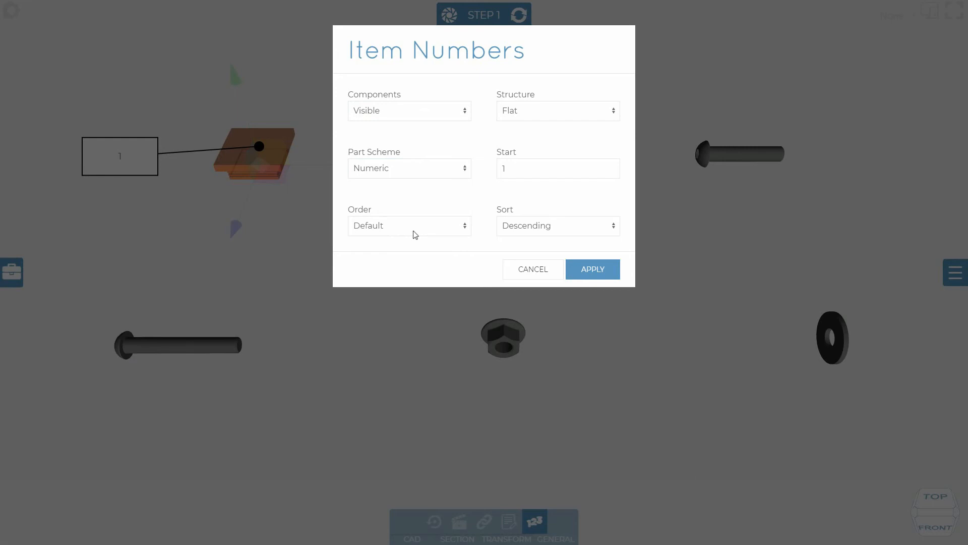
left_click(438, 232)
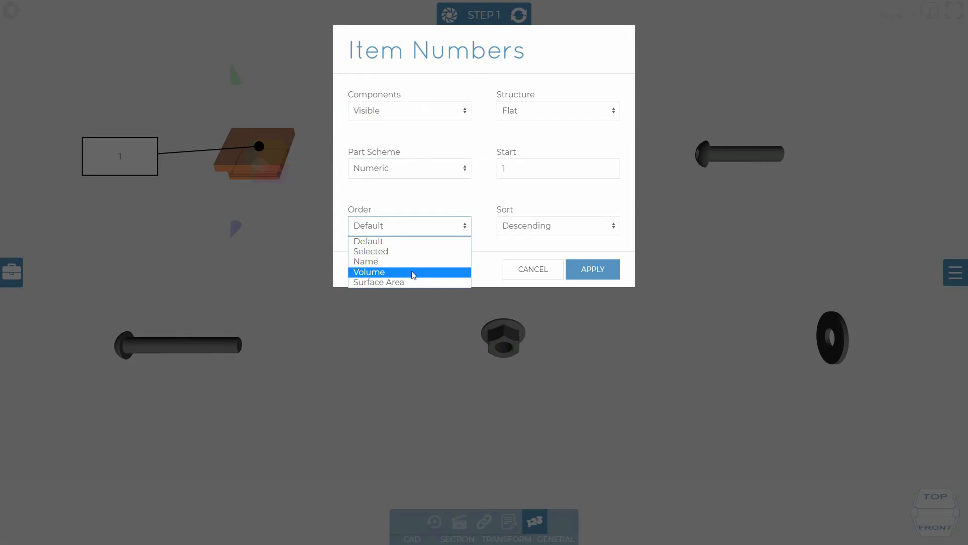
left_click(414, 272)
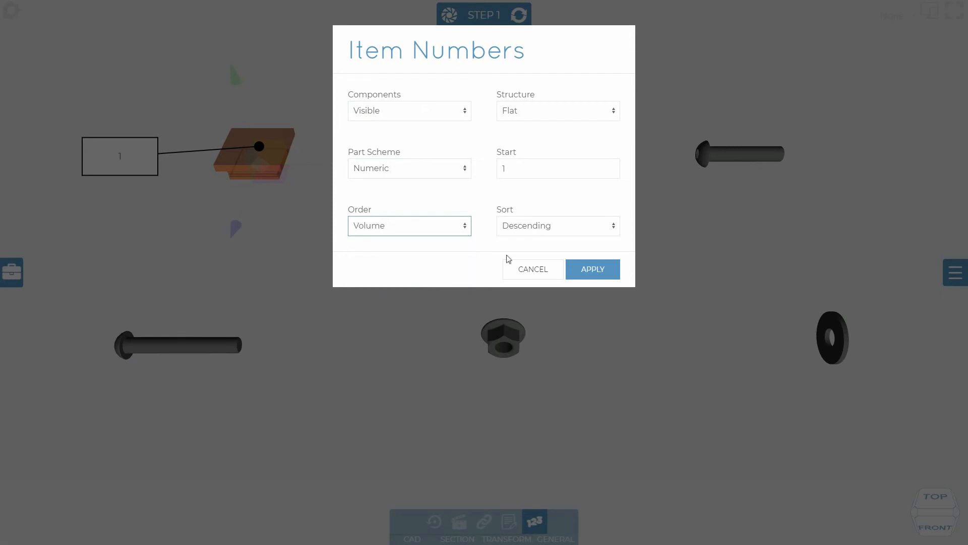
left_click(602, 273)
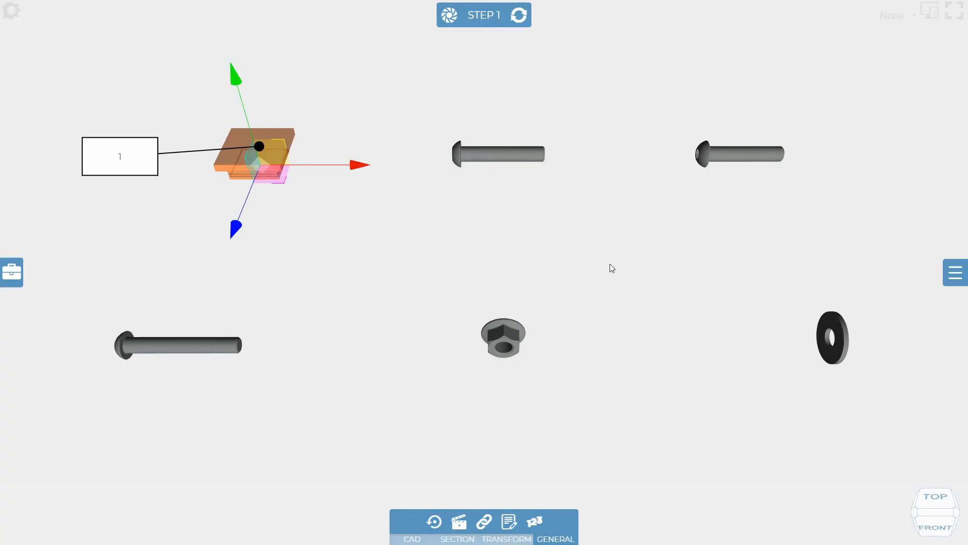
left_click(611, 267)
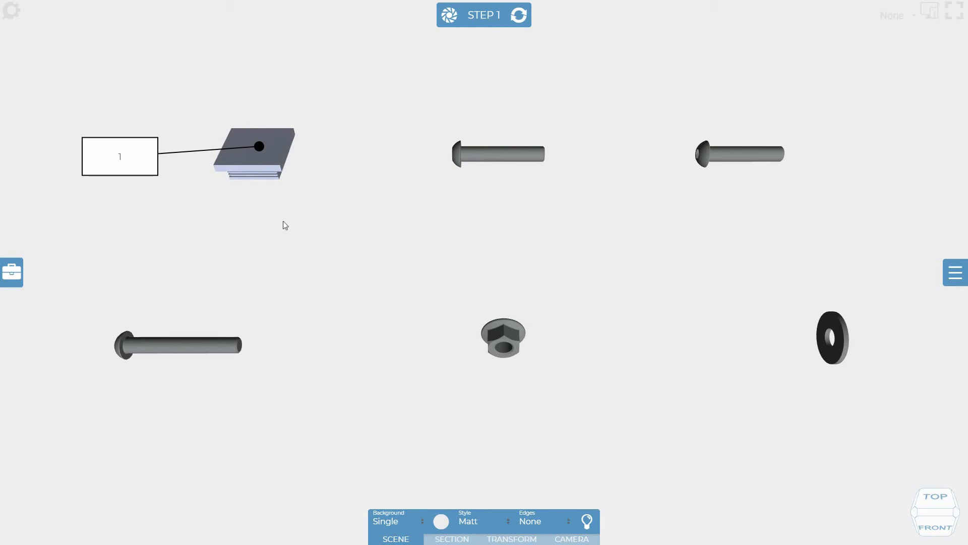
Move the linked label's leader anchor from the square bung to the upper row's middle bolt, and on to its last bolt
left_click(137, 156)
left_click_drag(261, 147, 485, 150)
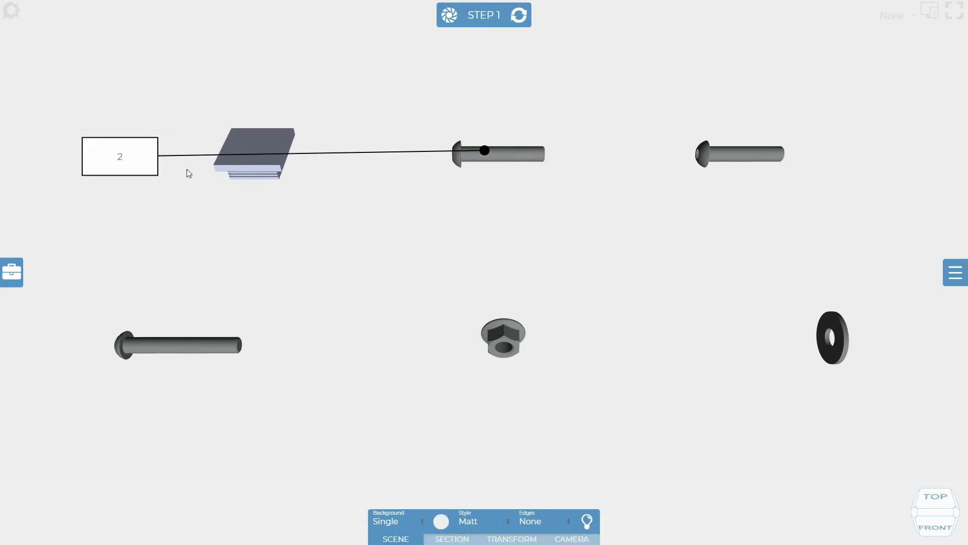
left_click(132, 154)
left_click_drag(494, 152, 731, 149)
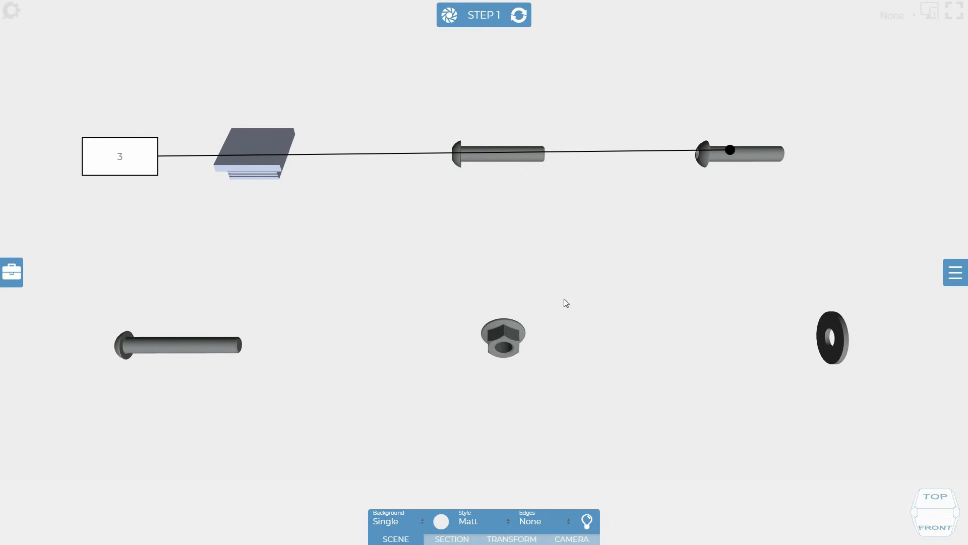
Delete the linked label attached to the last bolt in the upper row
left_click(143, 156)
key("Delete")
left_click(572, 186)
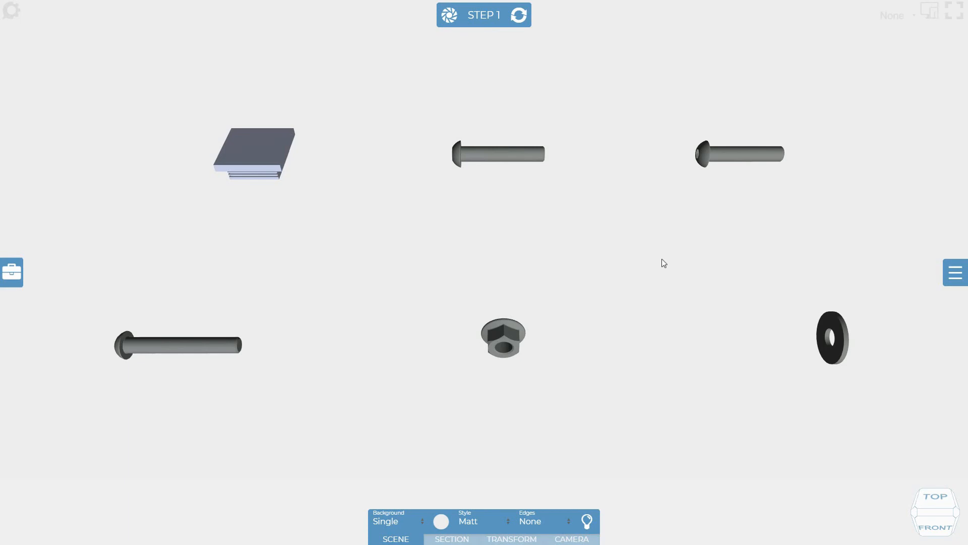
Add auto-placed balloons to all six hardware parts and end the placement without adding an extra balloon
left_click(274, 157)
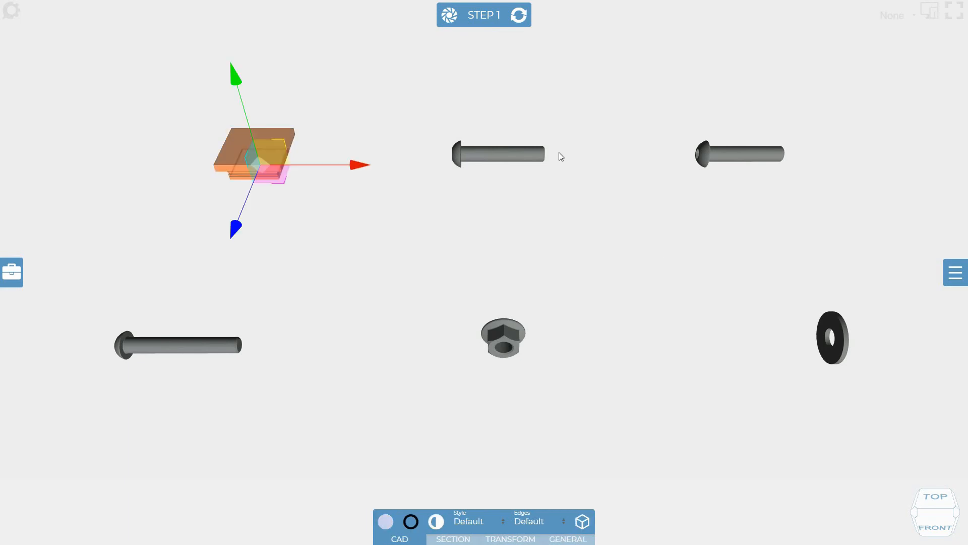
left_click(540, 153, "ctrl")
left_click(727, 153, "ctrl")
left_click(841, 326, "ctrl")
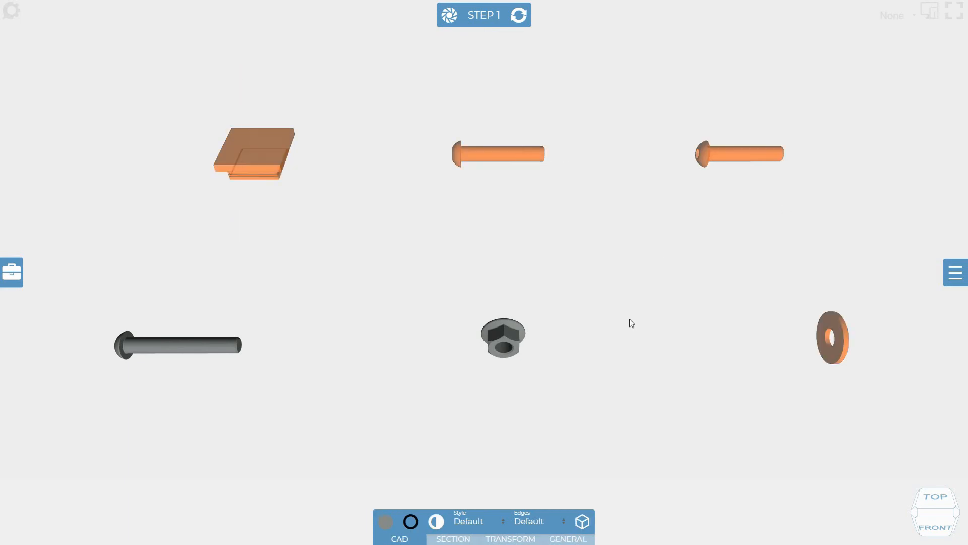
left_click(504, 337, "ctrl")
left_click(223, 347, "ctrl")
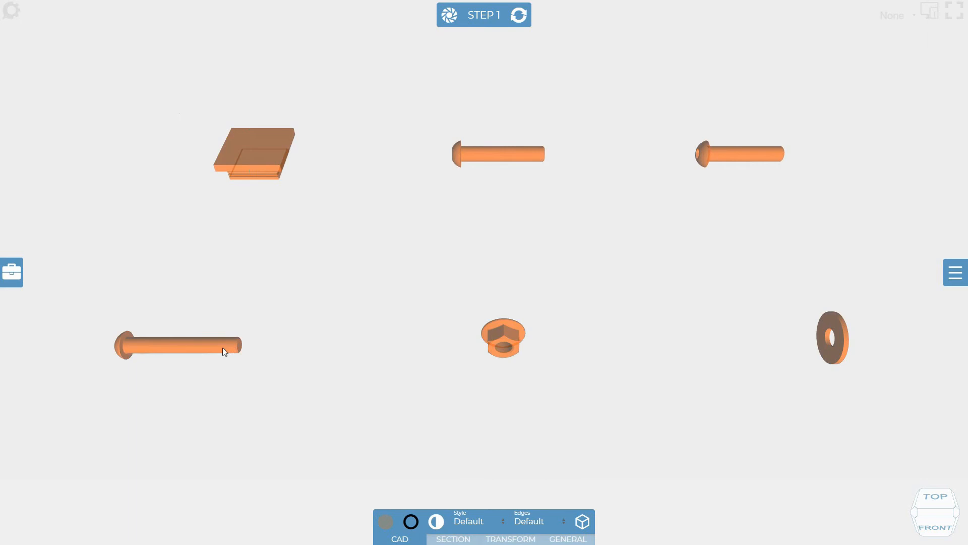
left_click(15, 275)
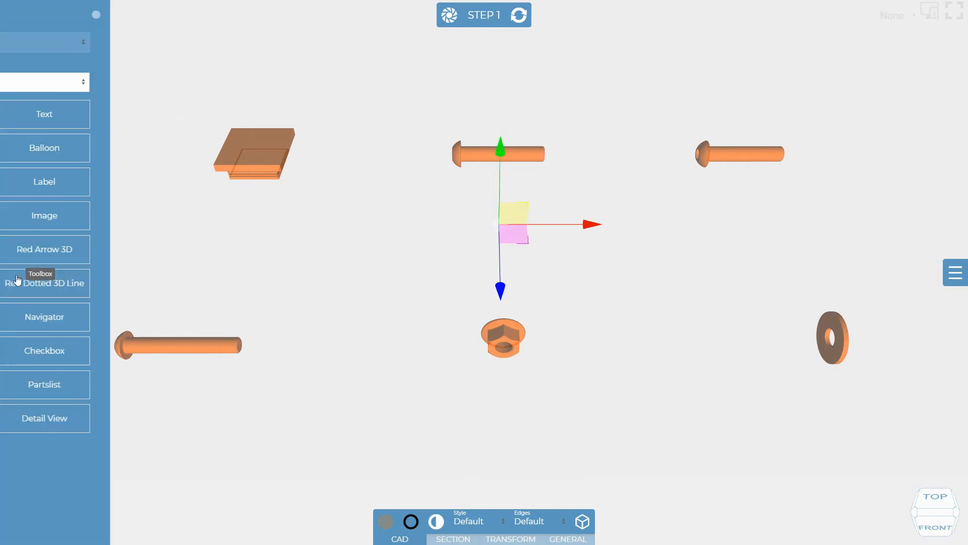
left_click(84, 151)
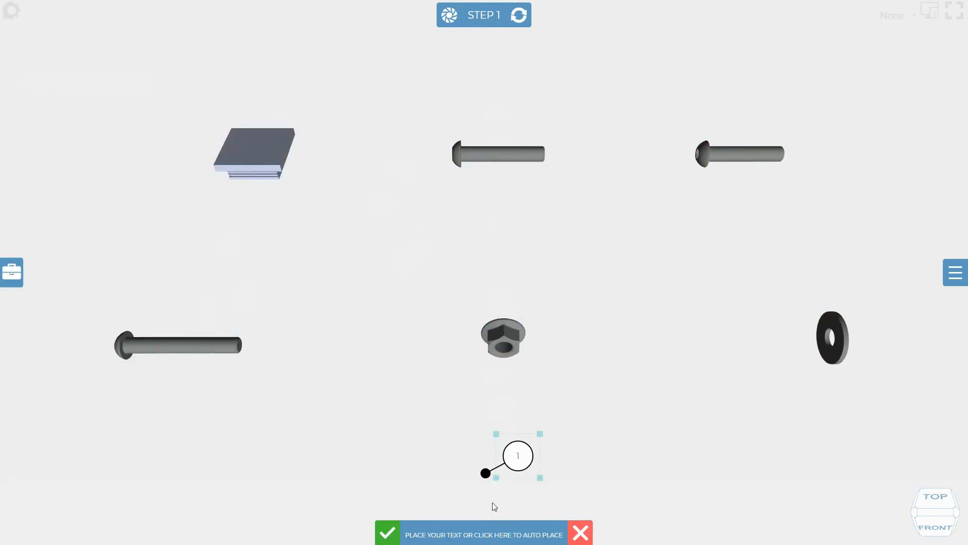
left_click(503, 538)
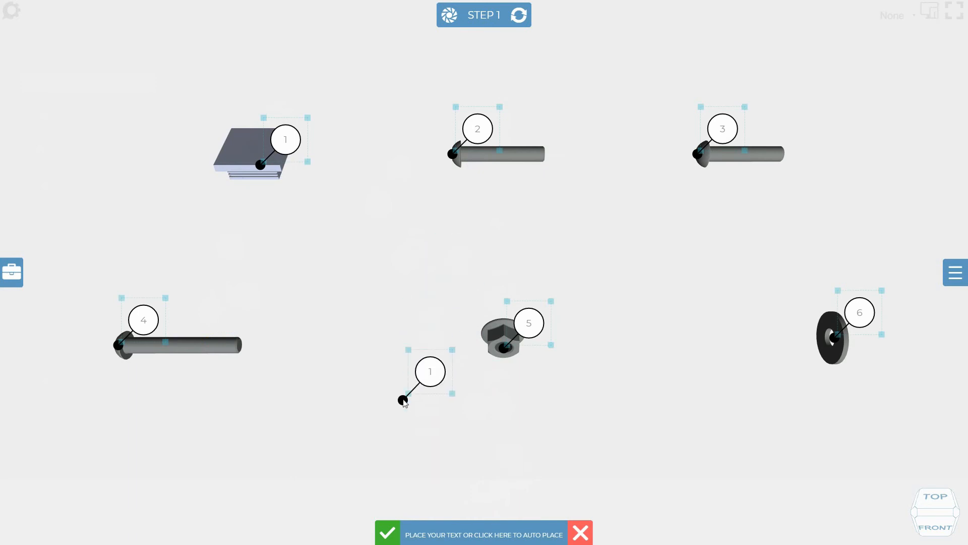
key("Escape")
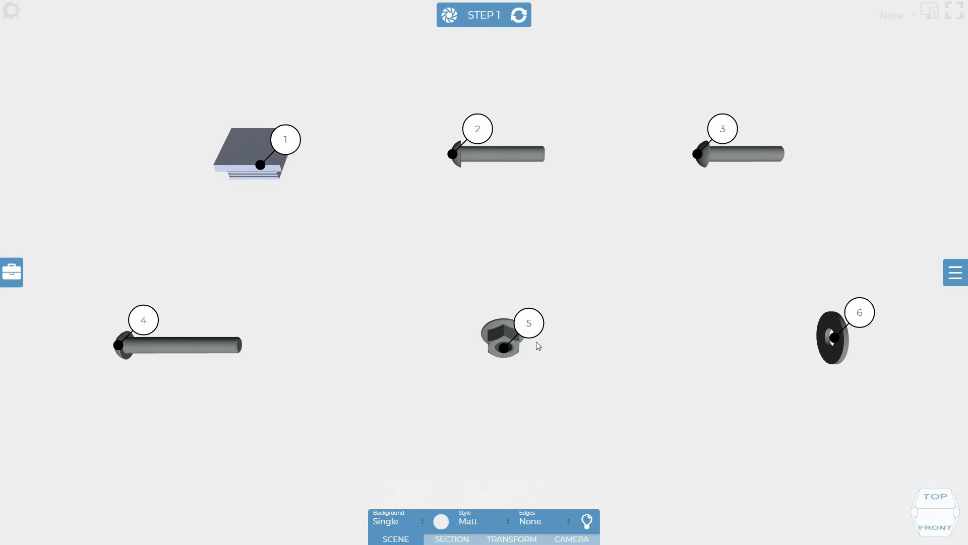
Move balloons 1, 2 and 3 above their parts and align them in a horizontal row
left_click_drag(285, 140, 255, 86)
left_click_drag(478, 129, 450, 84)
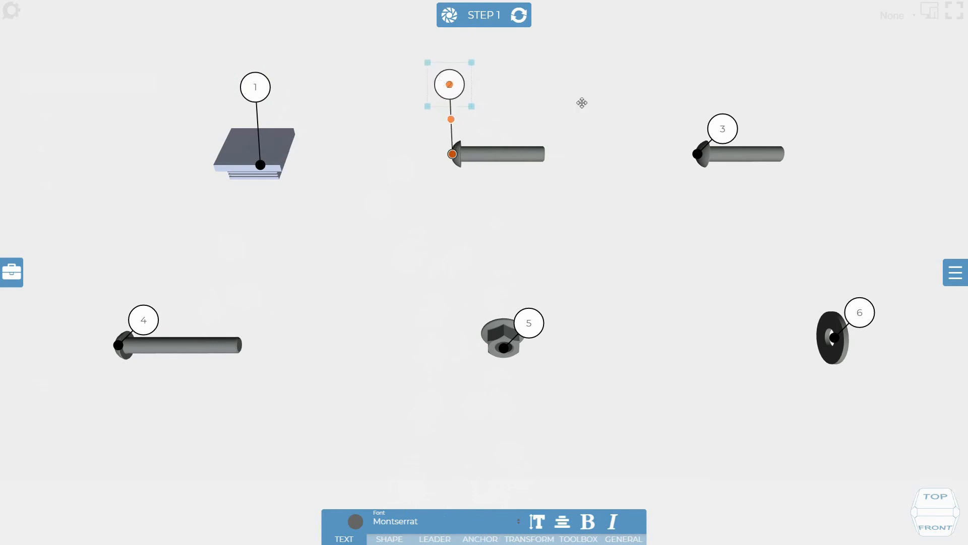
left_click_drag(721, 129, 704, 86)
left_click_drag(207, 53, 750, 110)
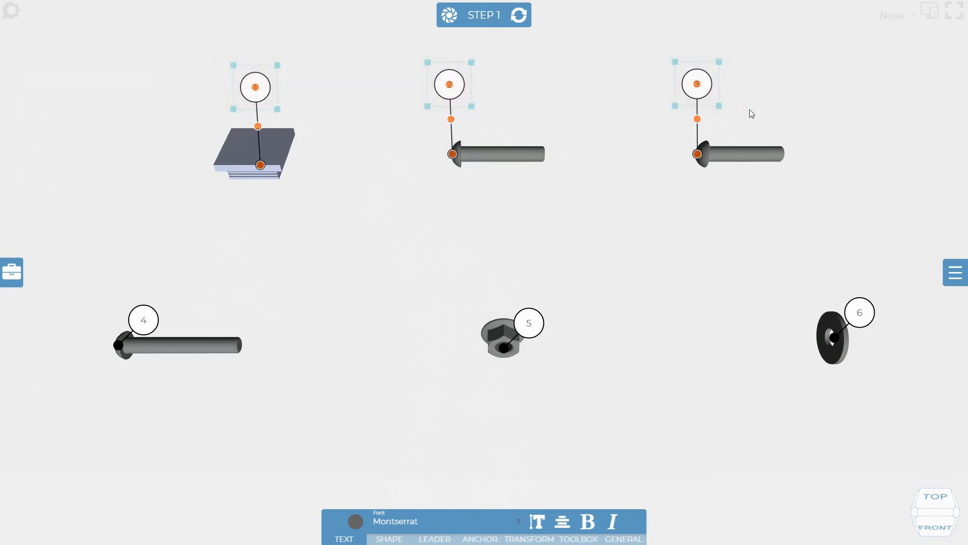
left_click(529, 538)
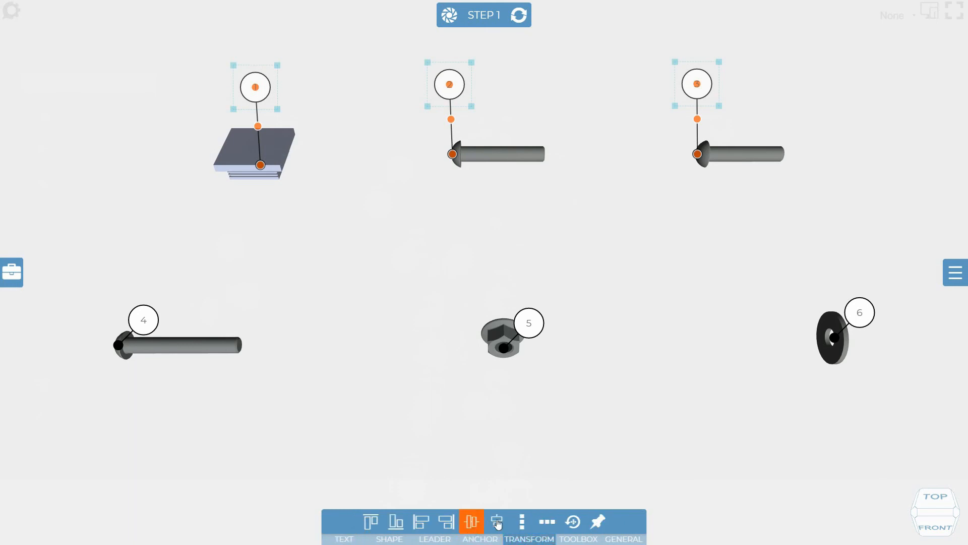
left_click(471, 521)
left_click(287, 328)
Move balloons 4, 5 and 6 above their parts and align them in a horizontal row
left_click_drag(144, 320, 118, 278)
left_click_drag(528, 321, 506, 277)
left_click_drag(865, 308, 836, 268)
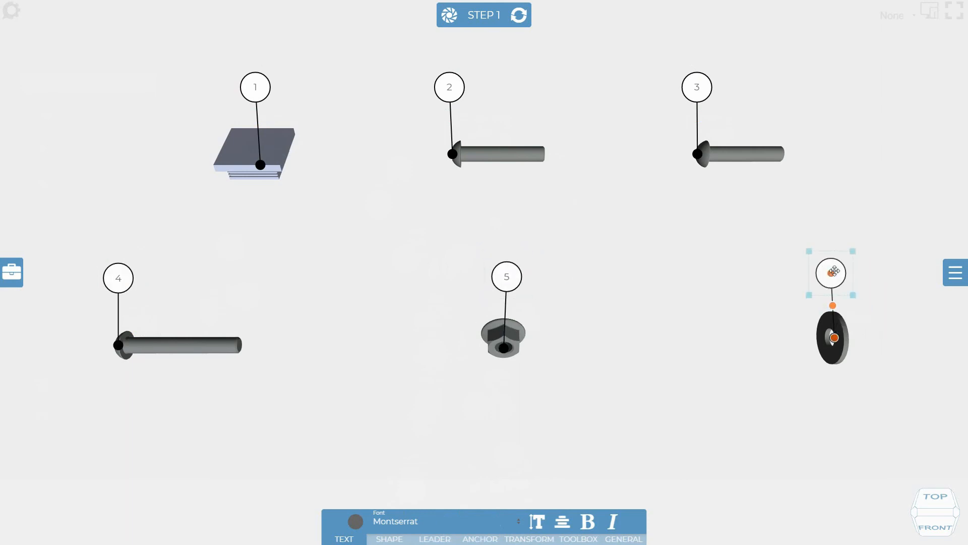
left_click_drag(72, 231, 864, 303)
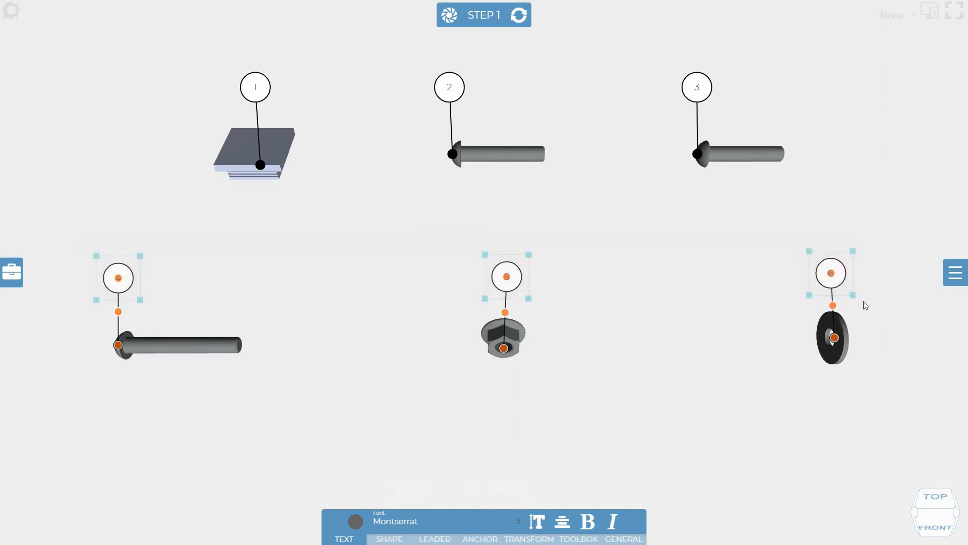
left_click(529, 539)
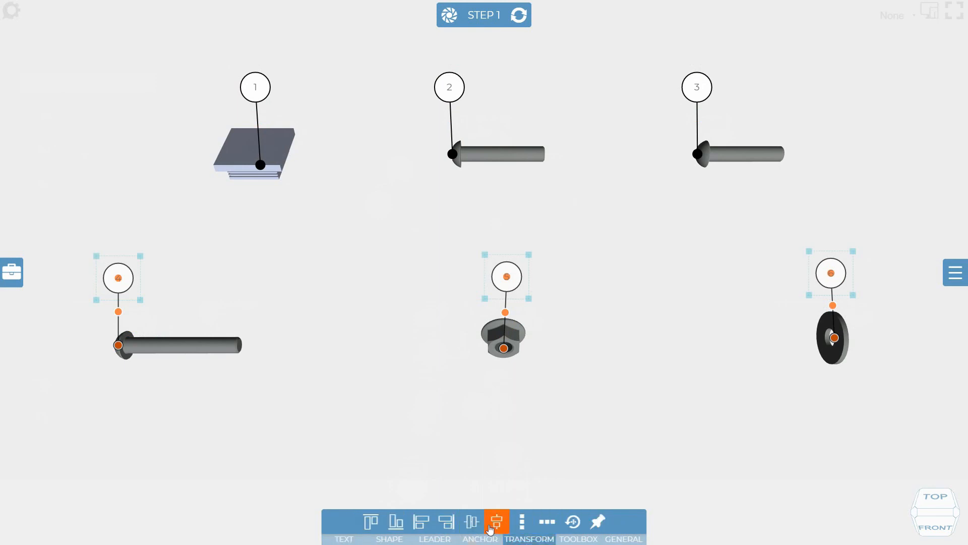
left_click(473, 526)
left_click(555, 346)
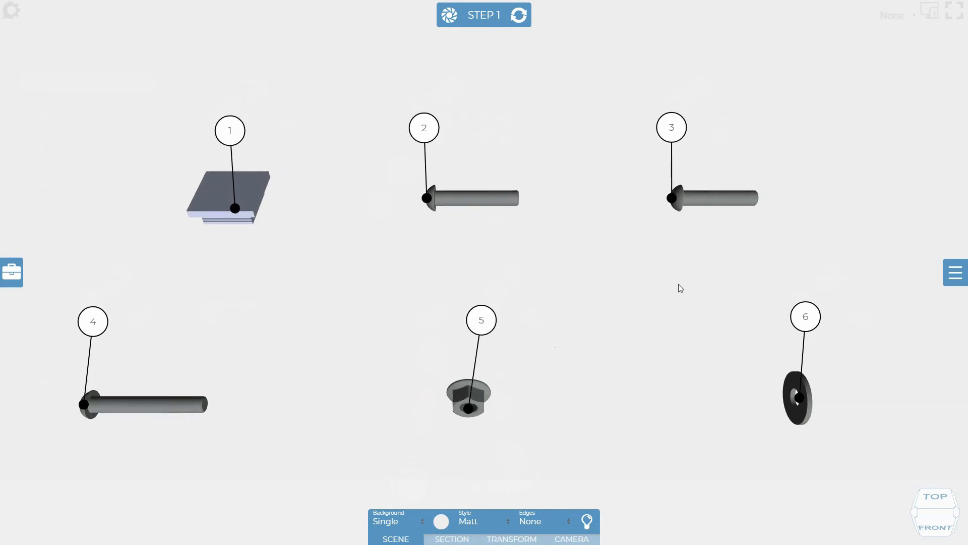
Reposition balloons 6 and 5 directly above the washer and the flange nut in the zoomed-out view
left_click_drag(670, 345, 627, 346)
left_click_drag(433, 345, 408, 345)
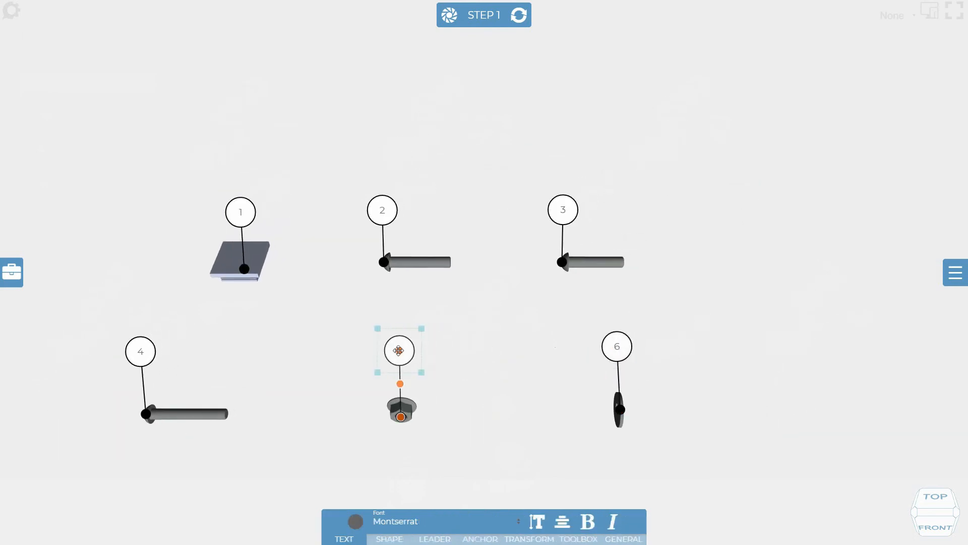
left_click(519, 327)
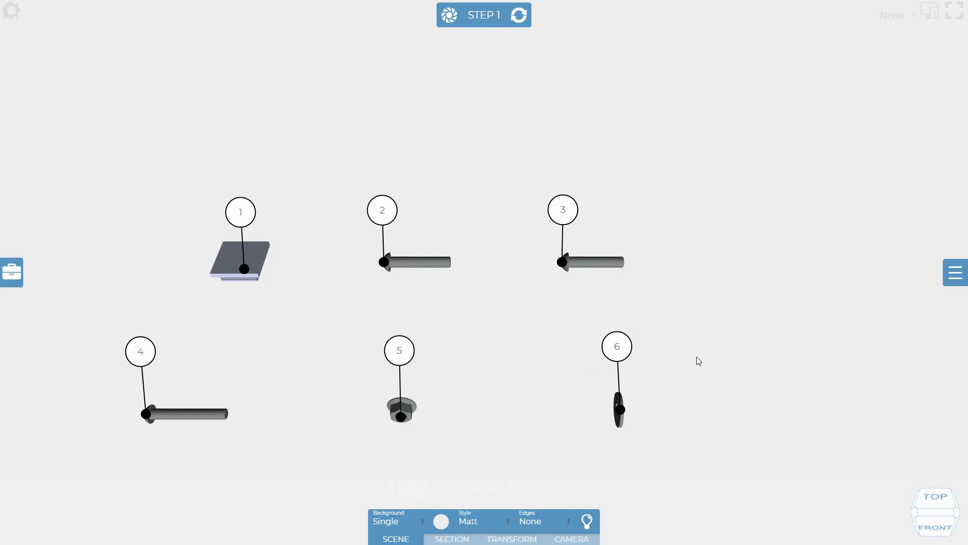
Create a parts list table of the visible parts, with structure Parts Only and quantity Total
left_click(15, 273)
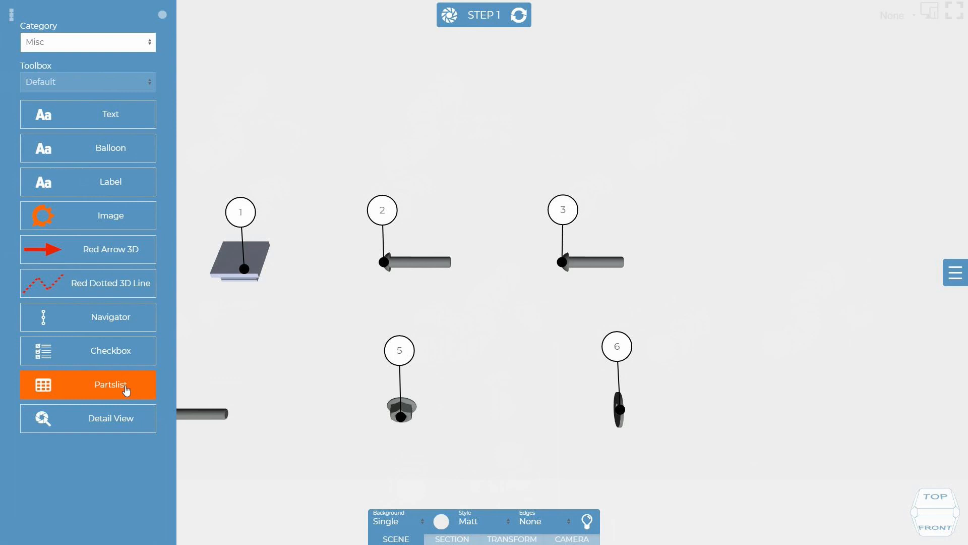
left_click(104, 385)
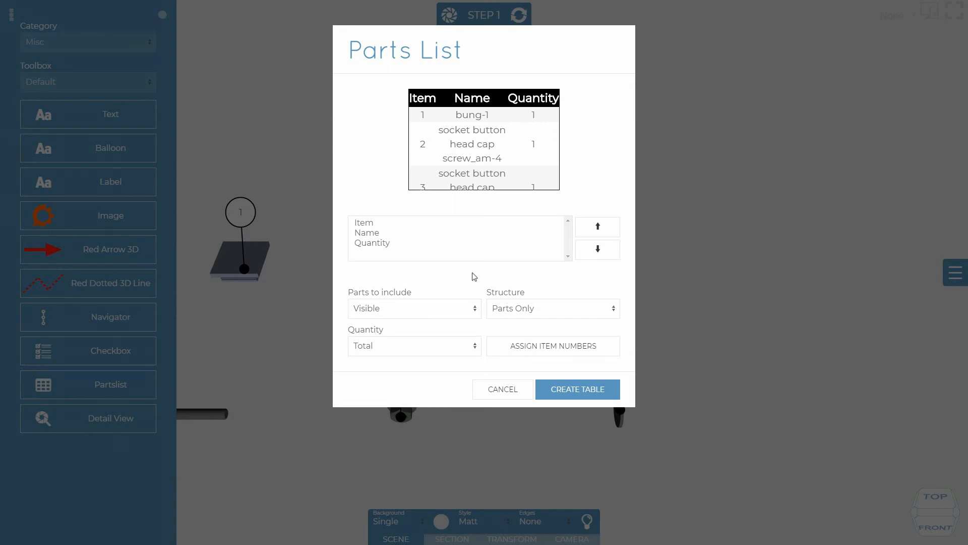
left_click(453, 309)
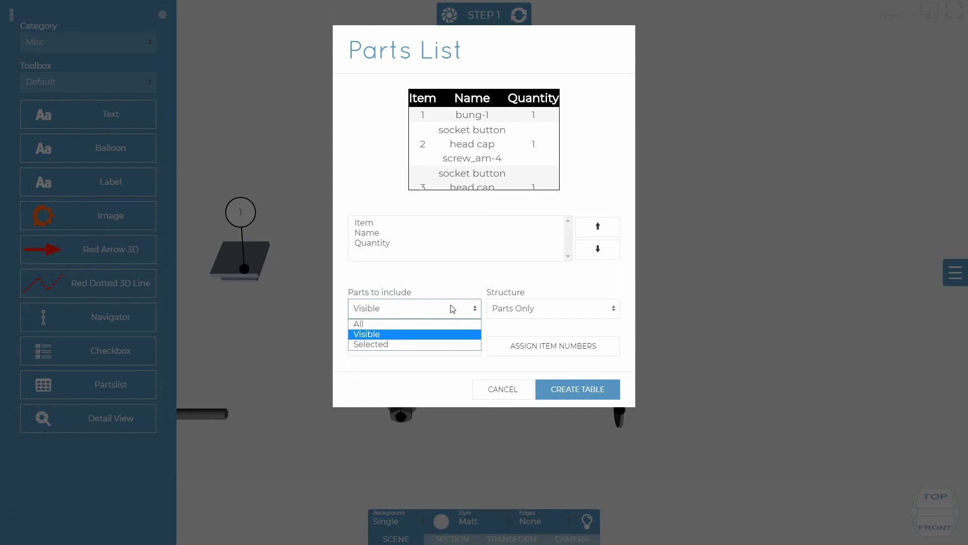
left_click(452, 308)
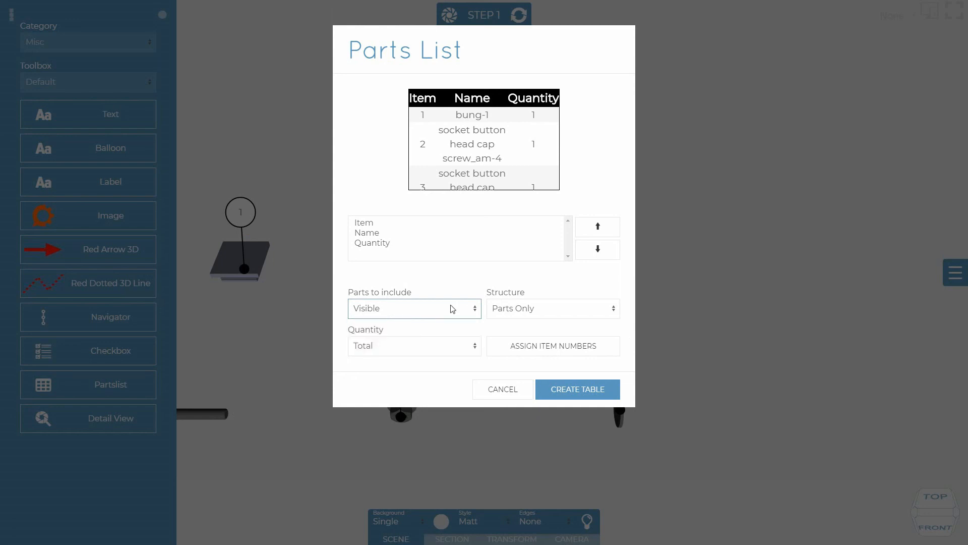
left_click(458, 348)
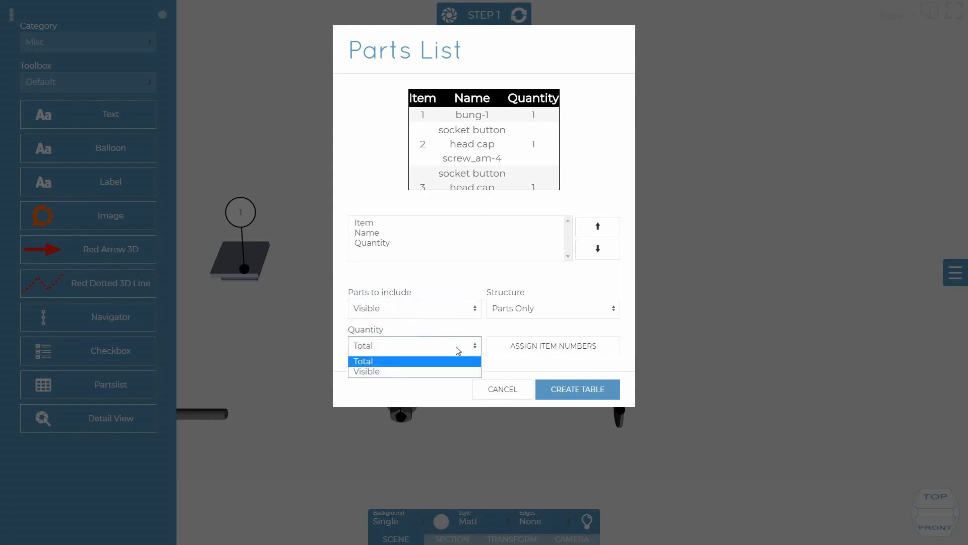
left_click(458, 349)
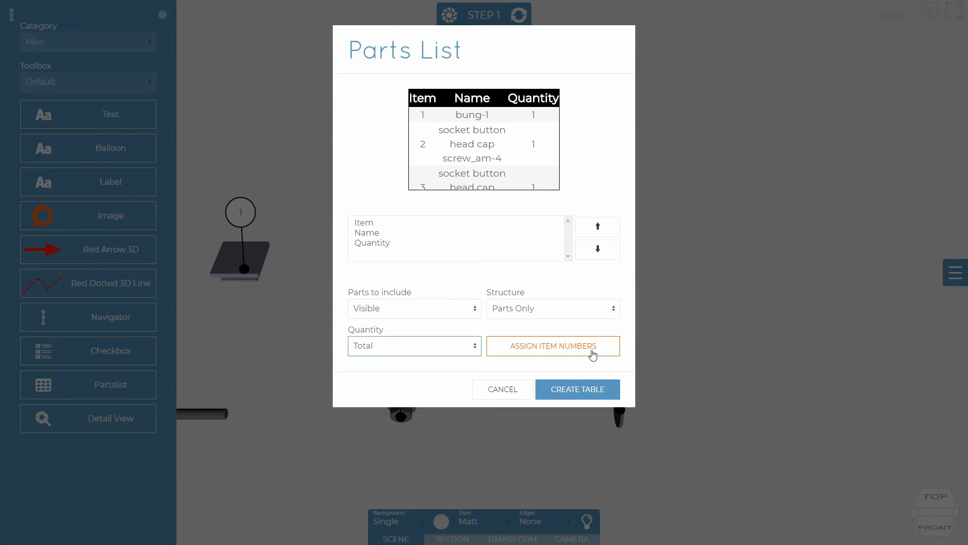
left_click(571, 393)
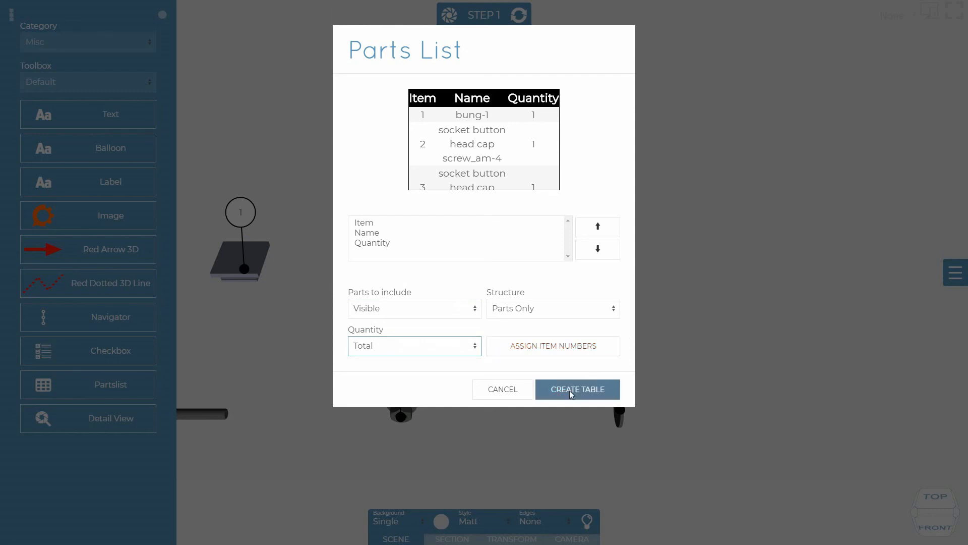
Place and enlarge the parts list table in the empty area above balloon 3 so all rows fit, and preview the finished step
left_click(508, 112)
left_click_drag(534, 140, 675, 188)
left_click_drag(514, 98, 741, 96)
left_click(777, 283)
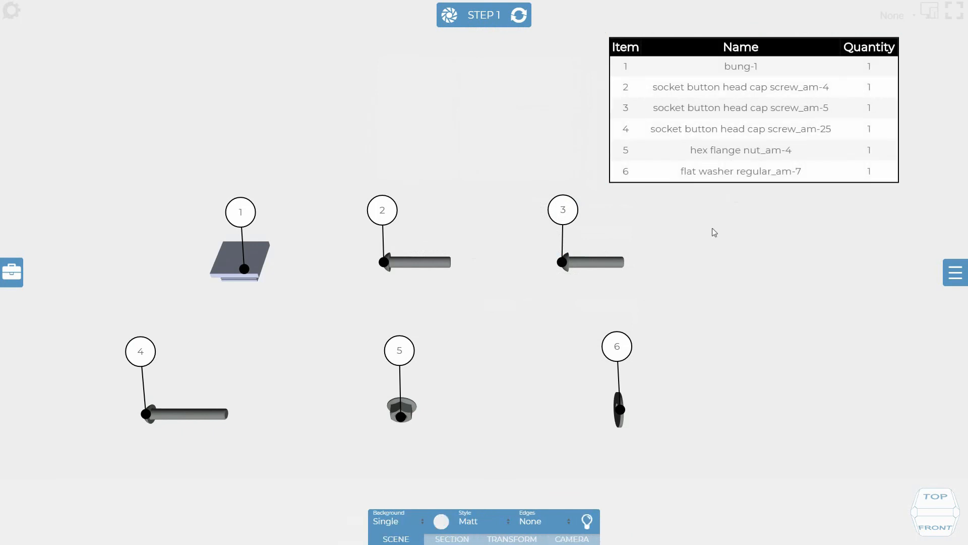
key("Tab")
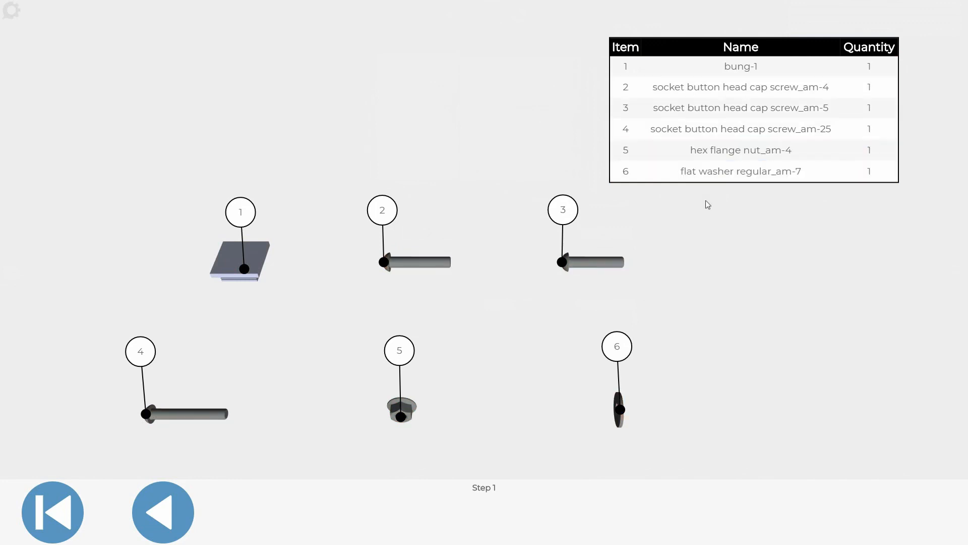
key("Tab")
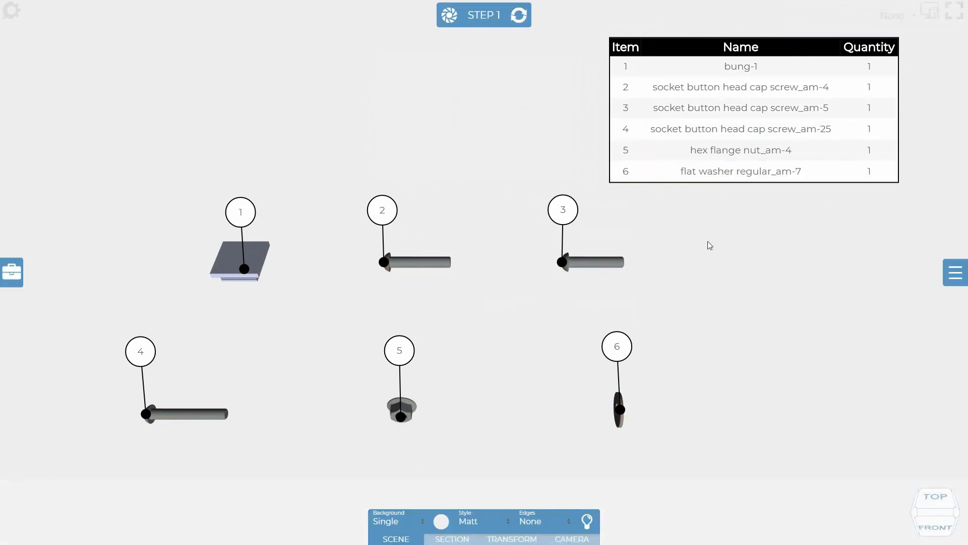